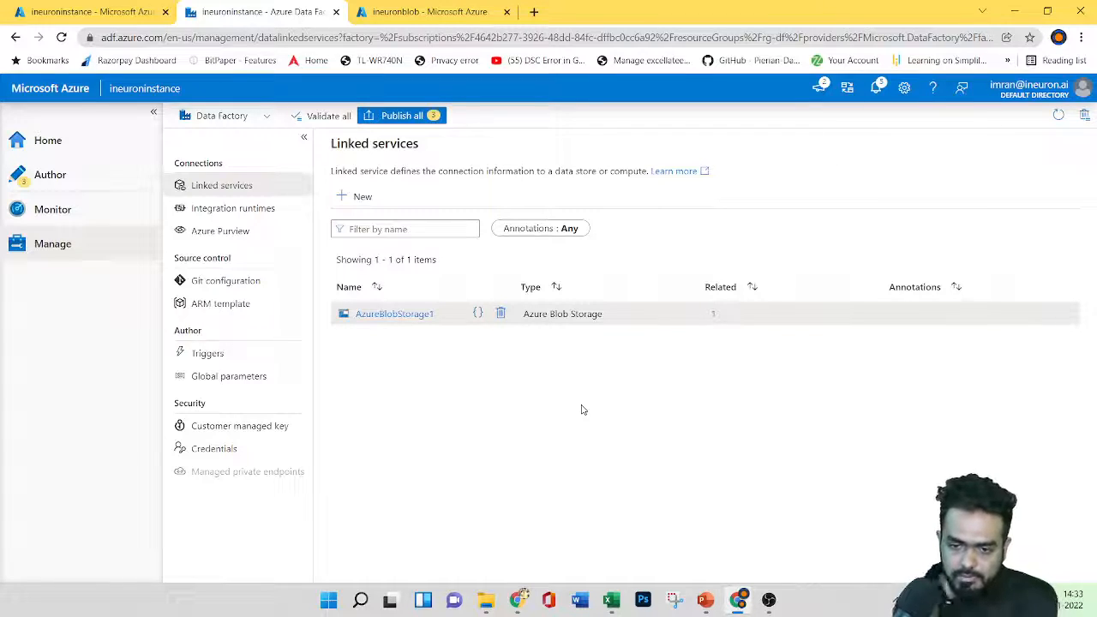
- Open pipeline1 in the authoring area and start creating a new trigger for it
left_click(98, 184)
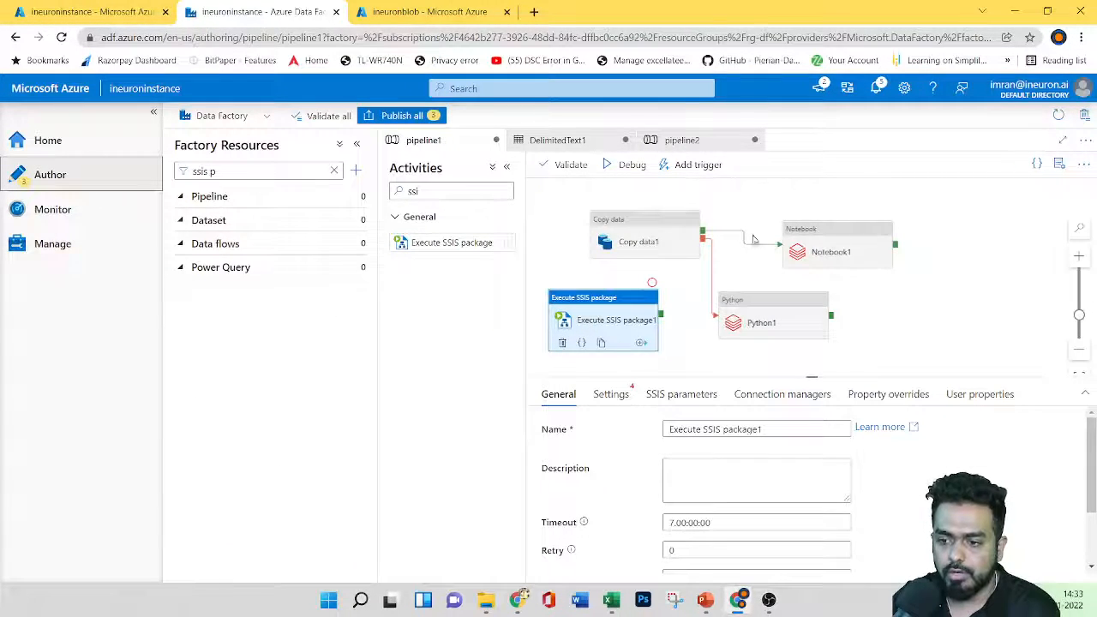
left_click(967, 252)
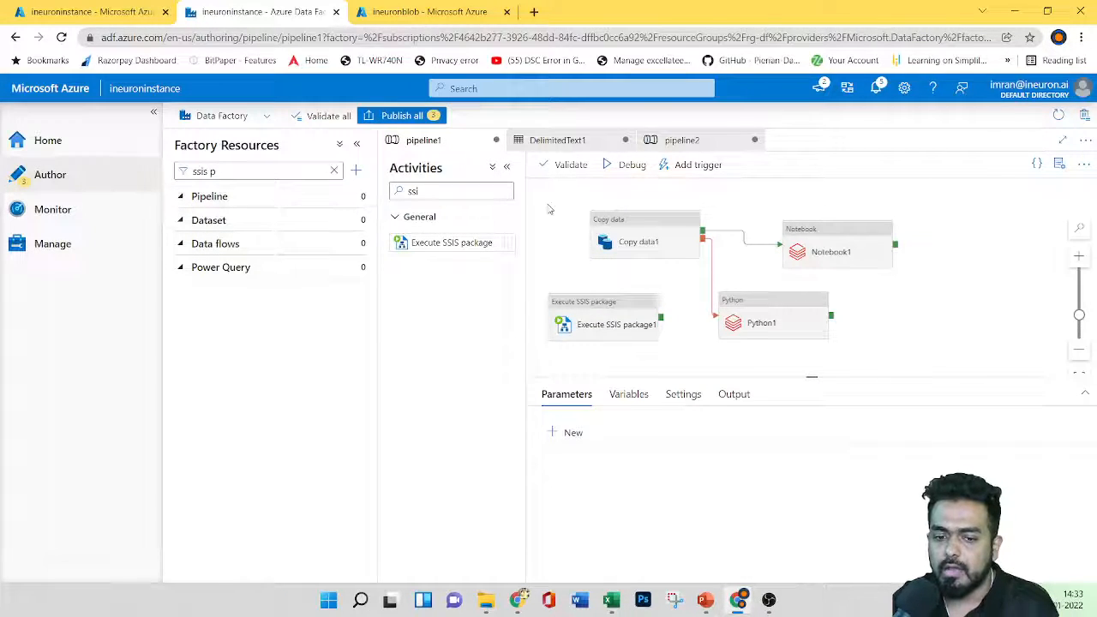
left_click(694, 167)
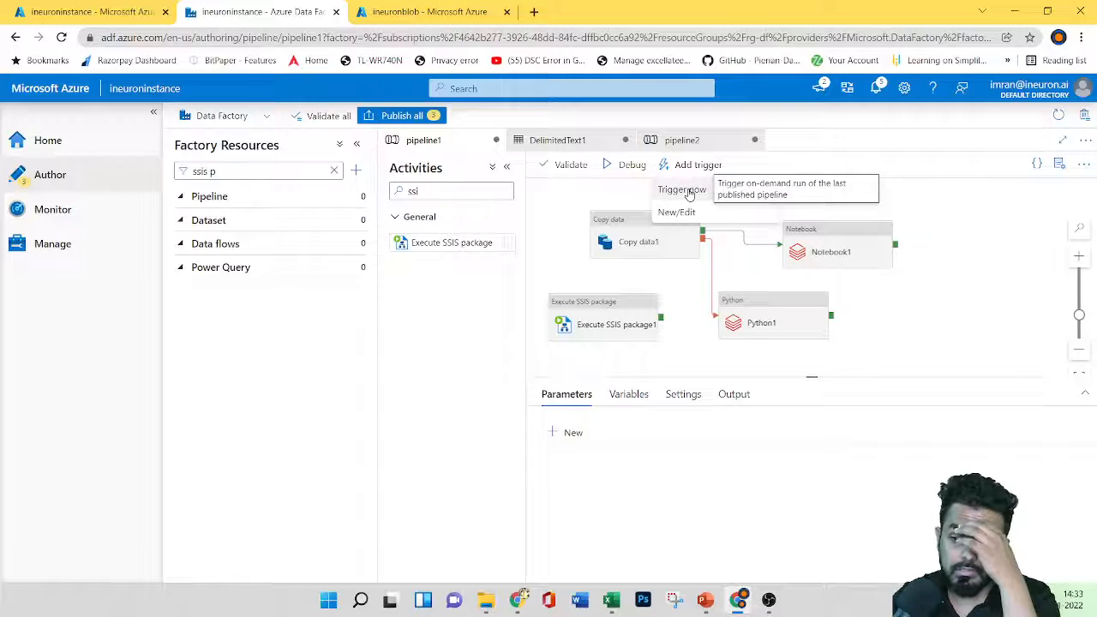
left_click(677, 212)
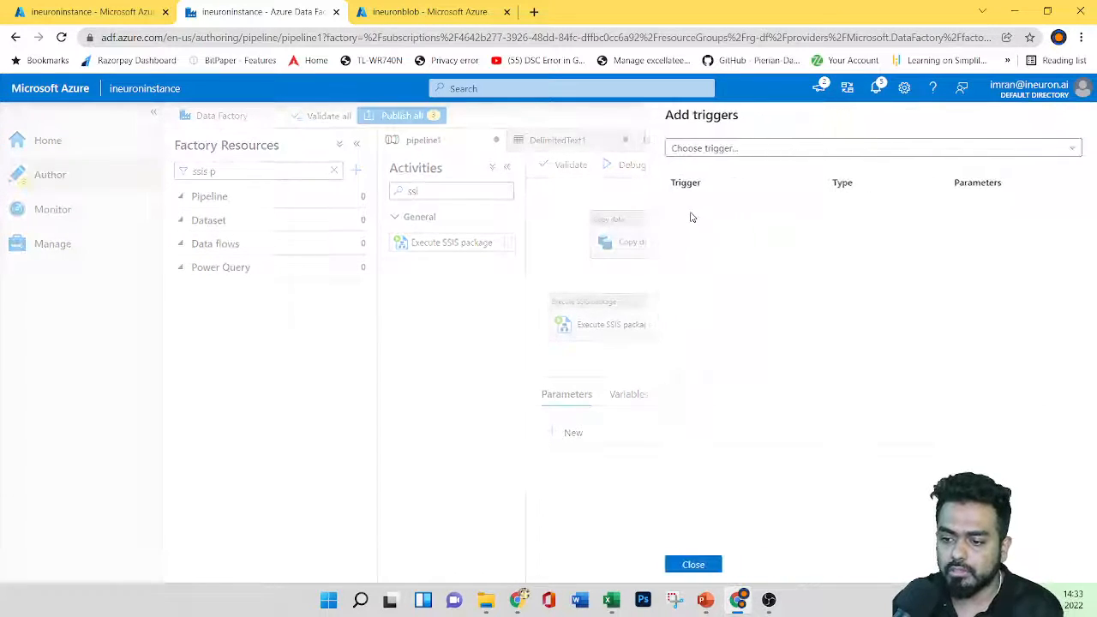
left_click(700, 150)
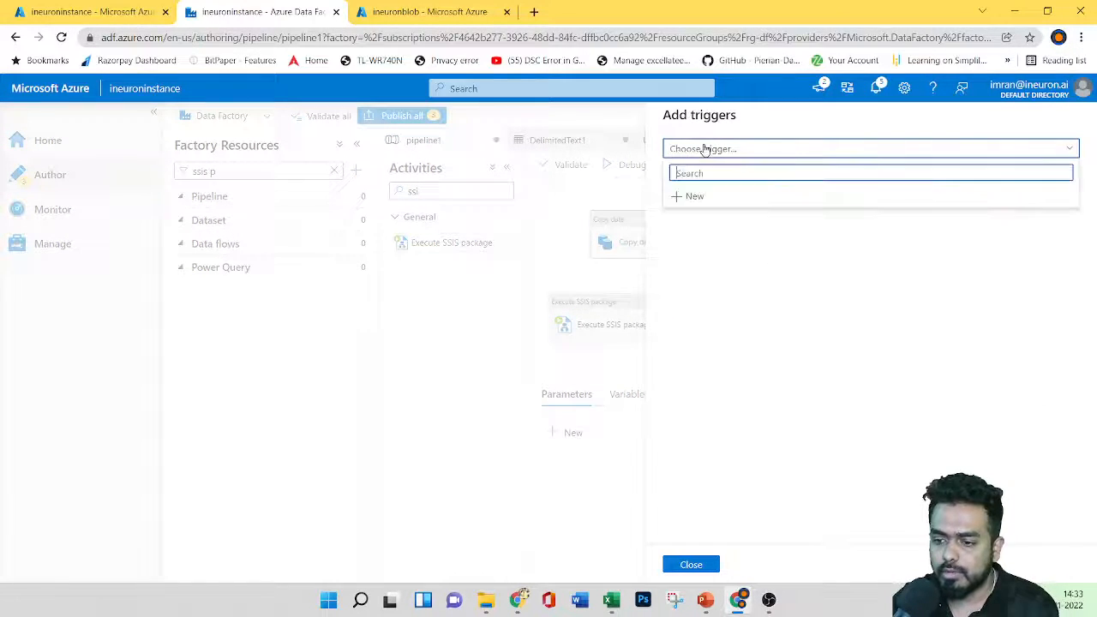
left_click(701, 197)
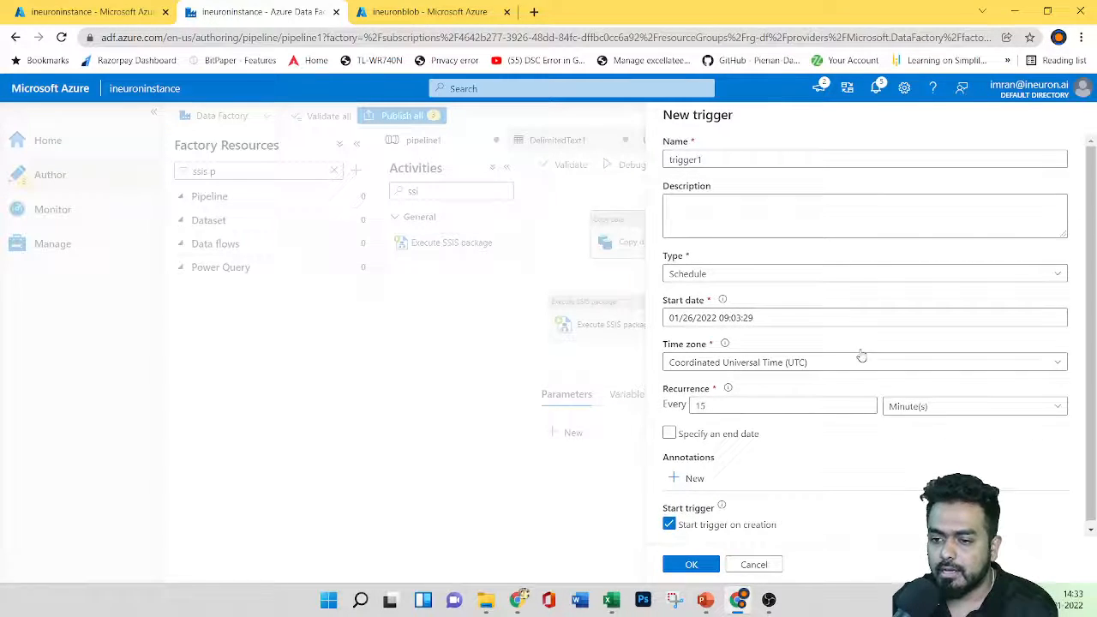
left_click(717, 159)
left_click(722, 206)
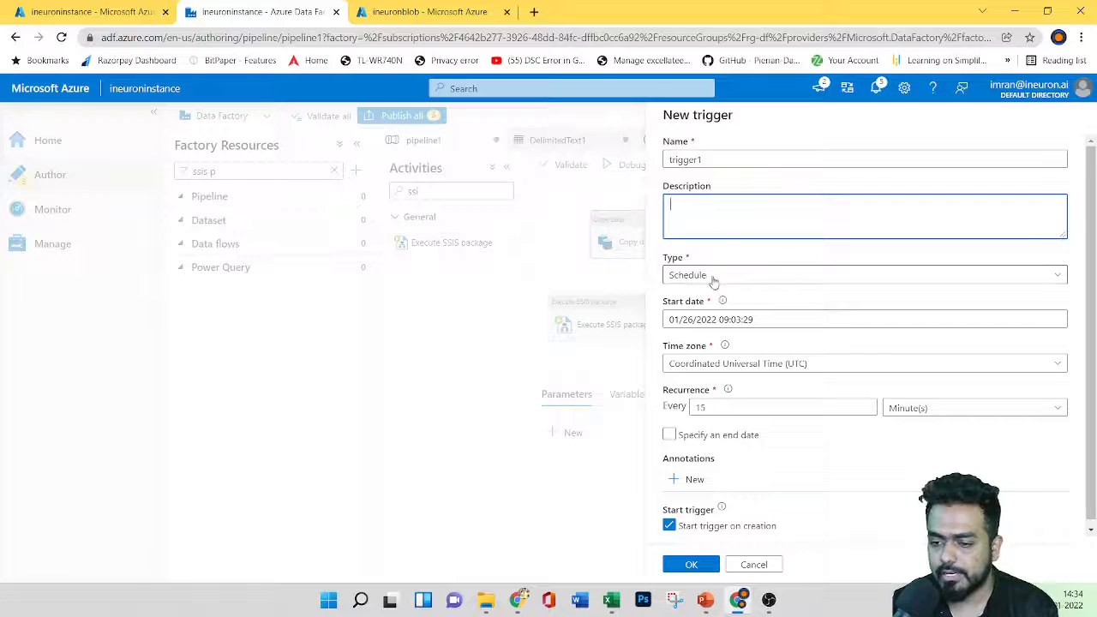
- Set the new trigger's type to Custom events and choose Azure subscription 1 as its Azure subscription
left_click(750, 275)
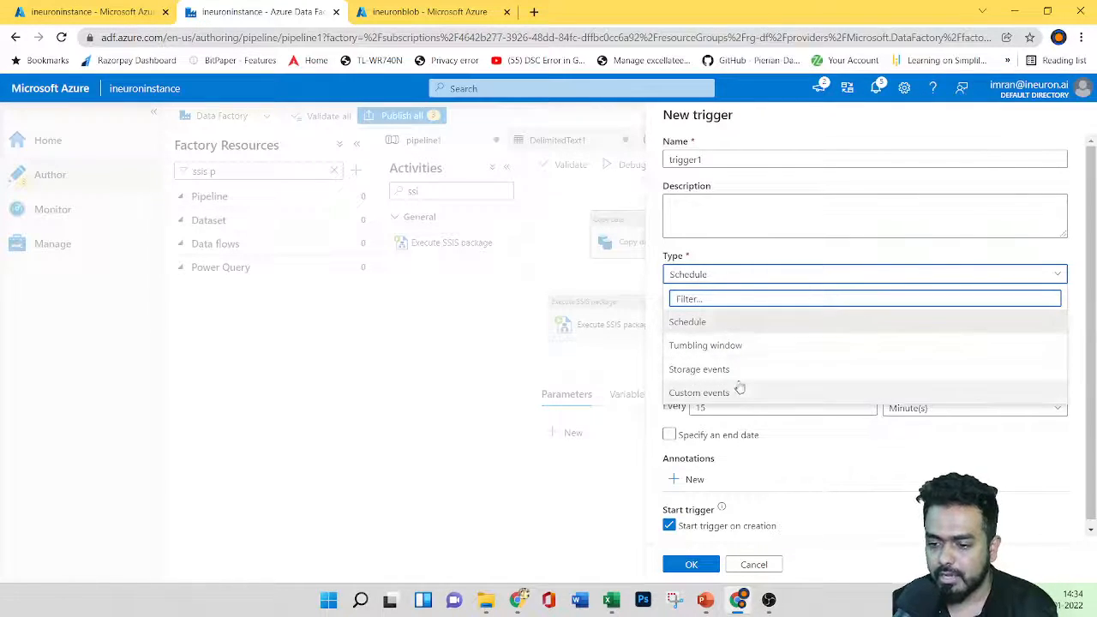
left_click(698, 392)
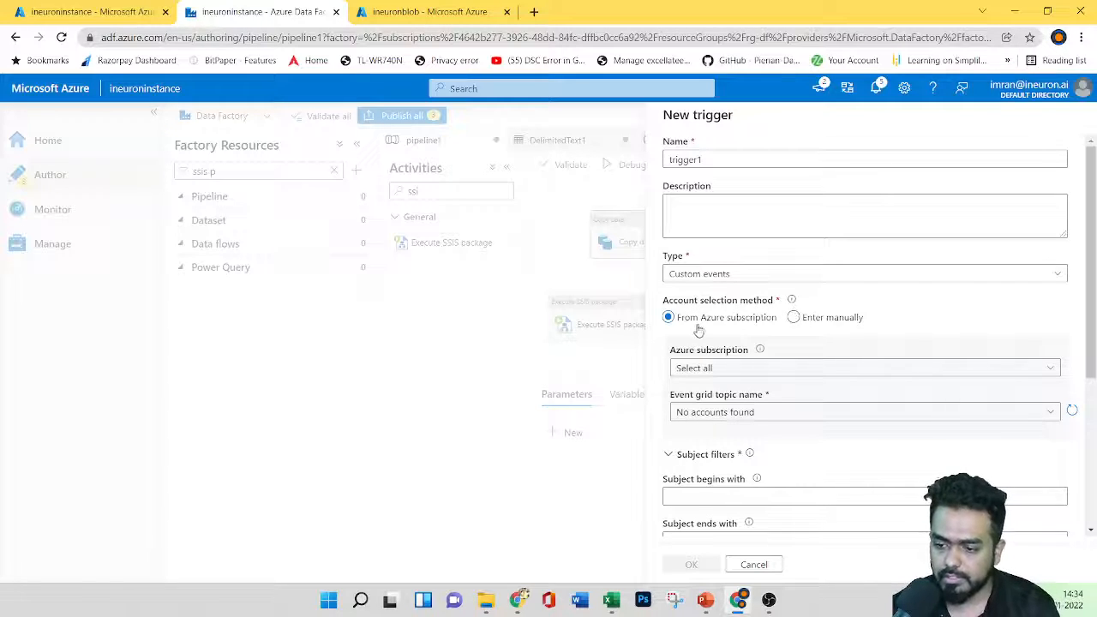
left_click(722, 369)
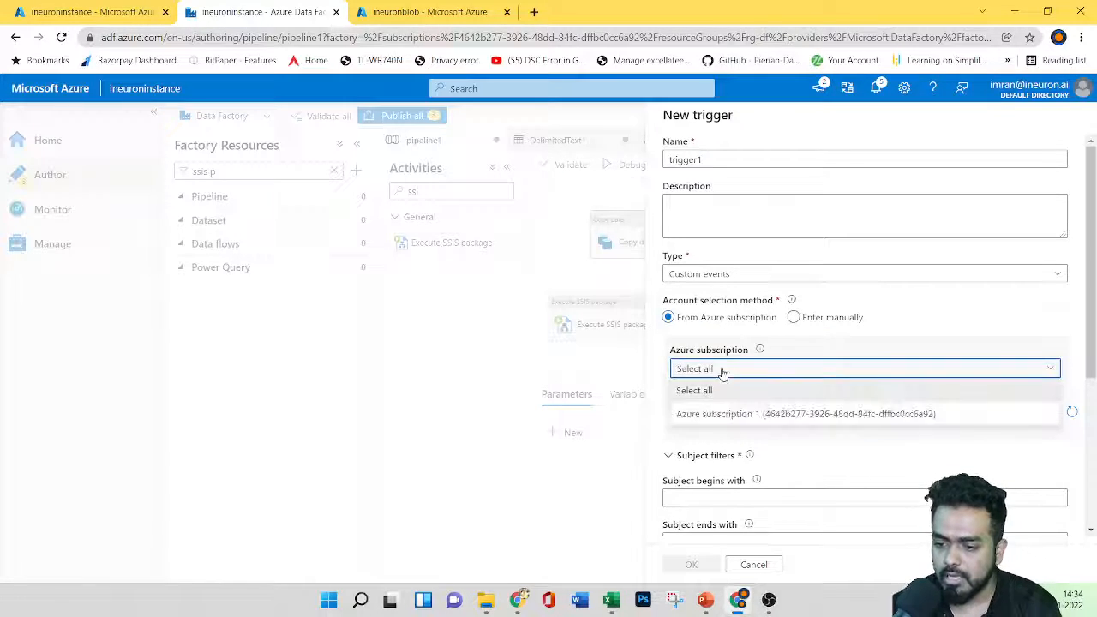
left_click(728, 414)
- Check the event grid topic name choices, refreshing the list once, and look over the custom event settings
left_click(730, 413)
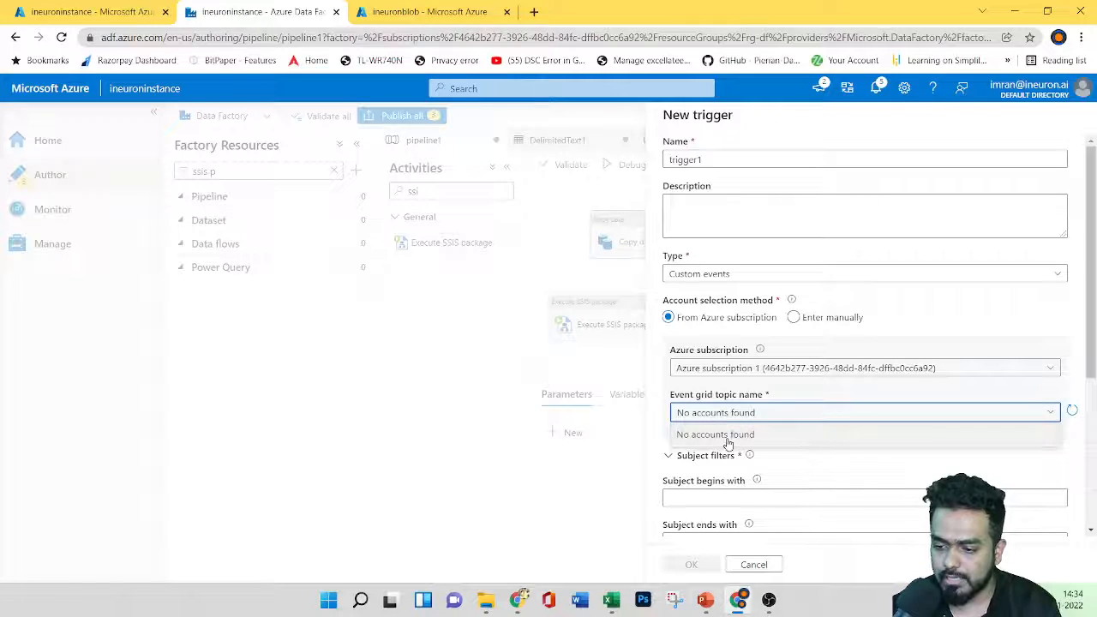
left_click(728, 437)
left_click(725, 415)
left_click(733, 437)
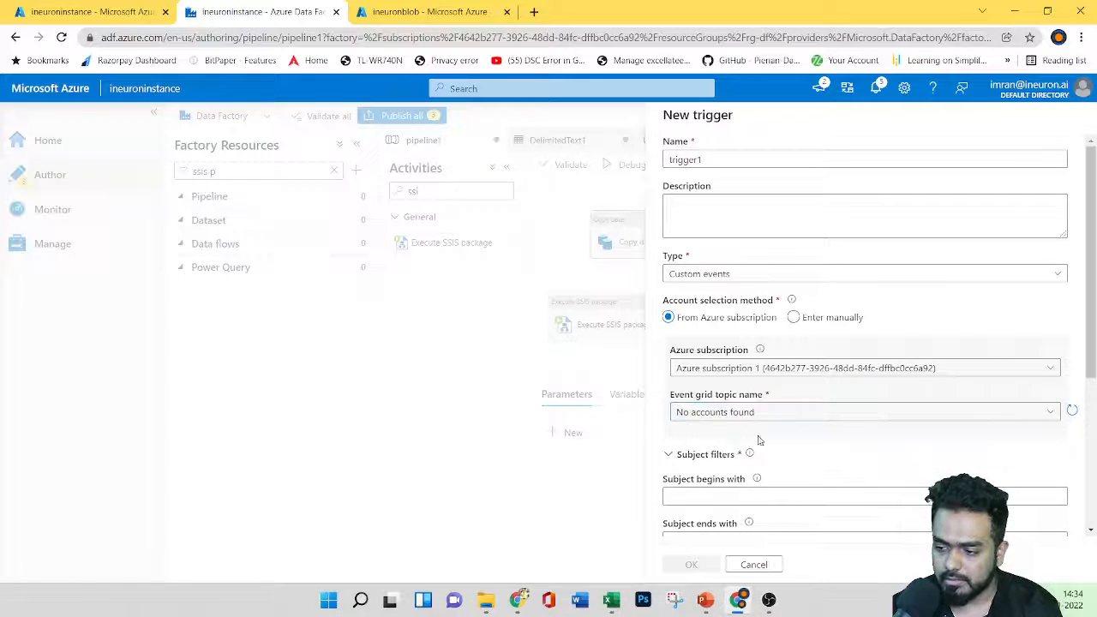
left_click(1071, 410)
left_click(774, 418)
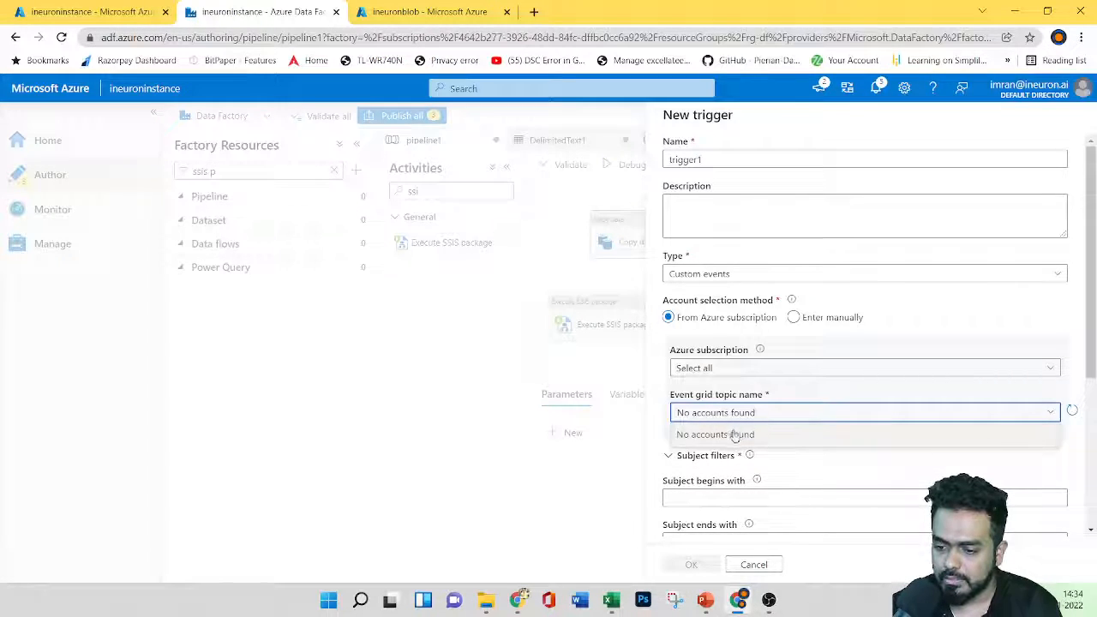
left_click(737, 433)
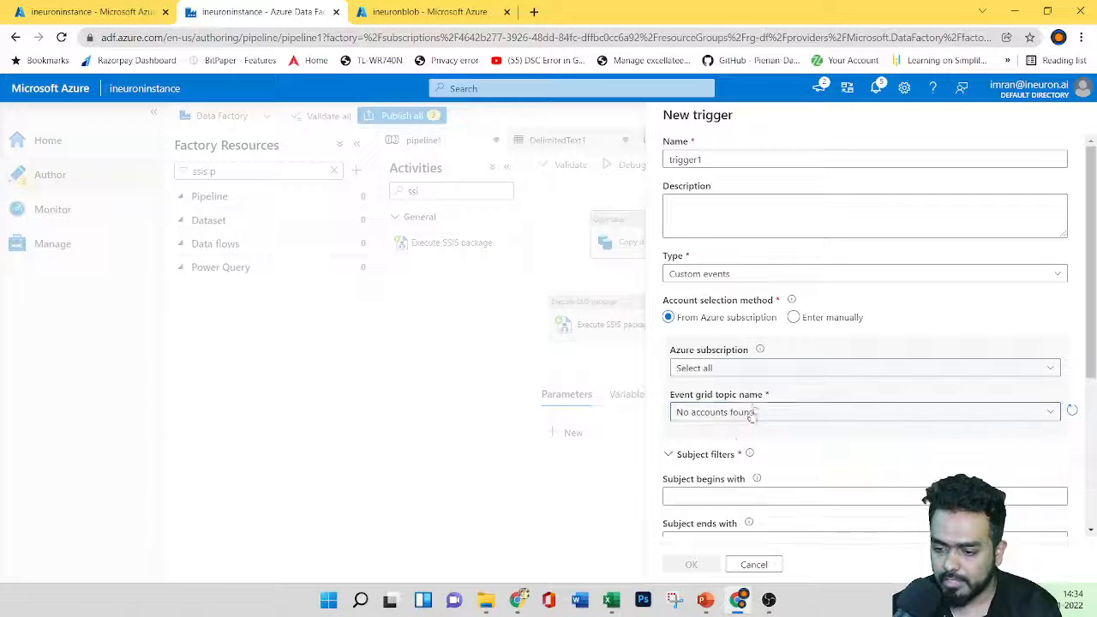
scroll(778, 411, "down", 1)
scroll(785, 394, "up", 1)
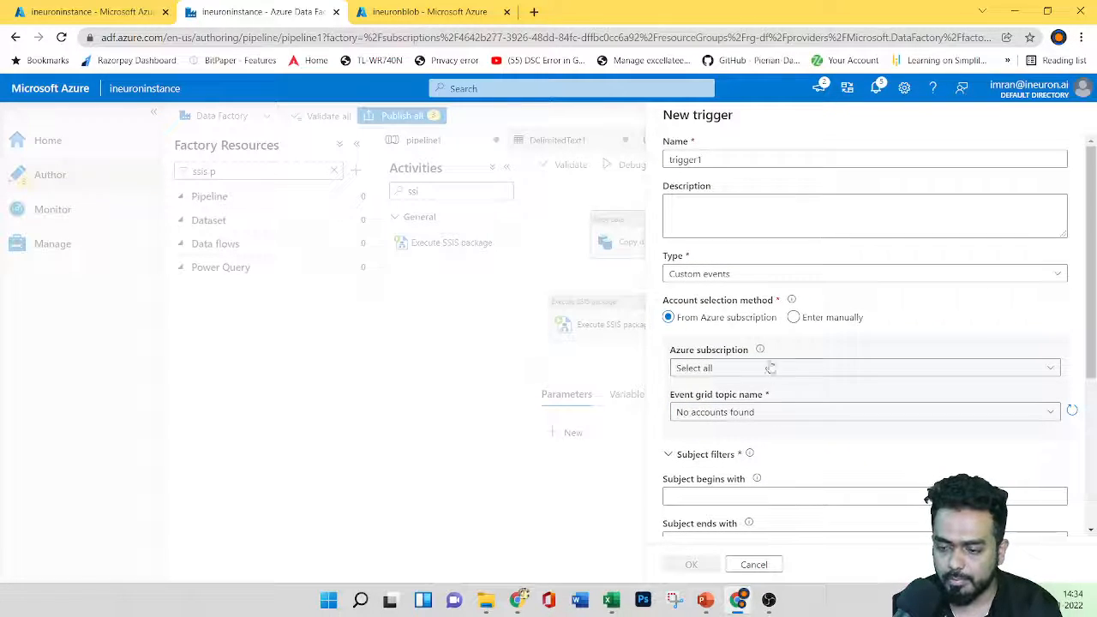
scroll(769, 400, "down", 2)
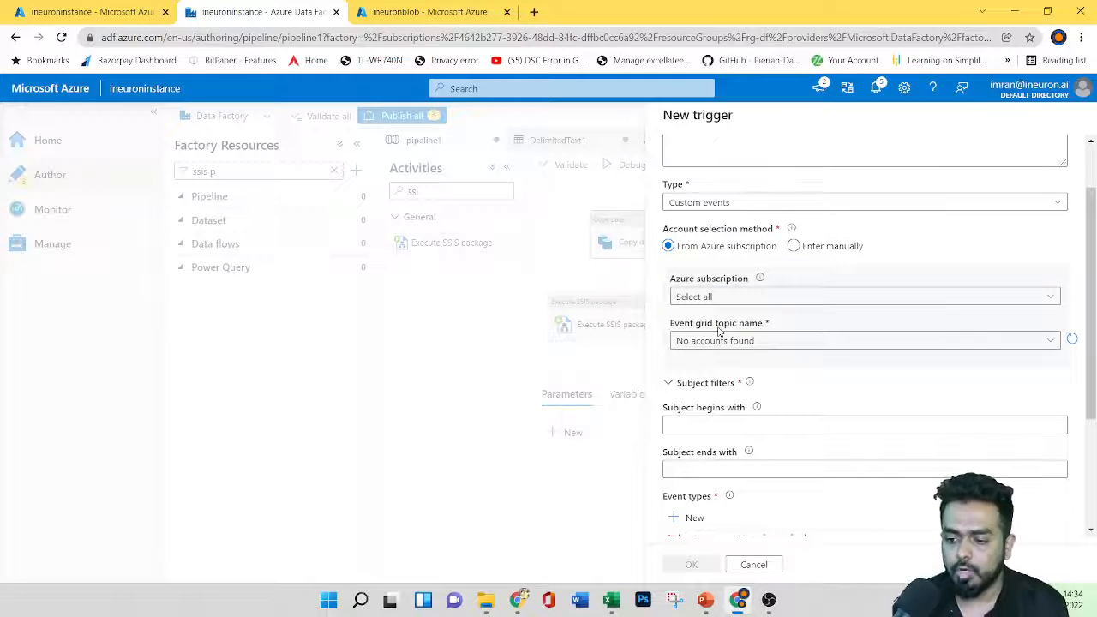
scroll(731, 330, "up", 2)
- Reselect Azure subscription 1, inspect the manual account entry option, and return to selecting from the Azure subscription
left_click(778, 368)
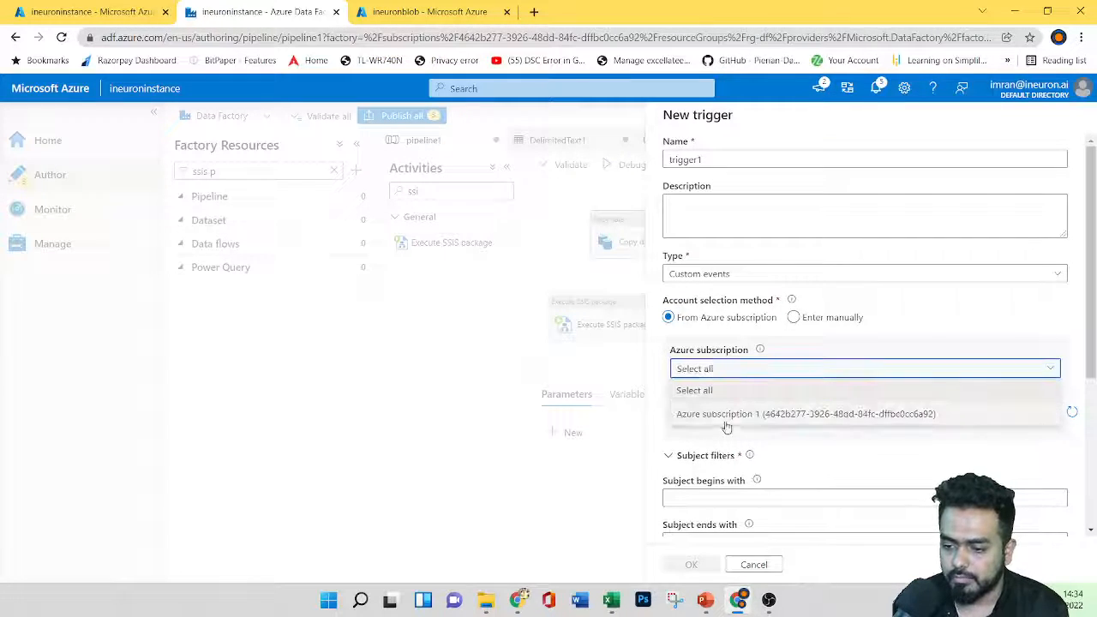
left_click(727, 421)
left_click(795, 318)
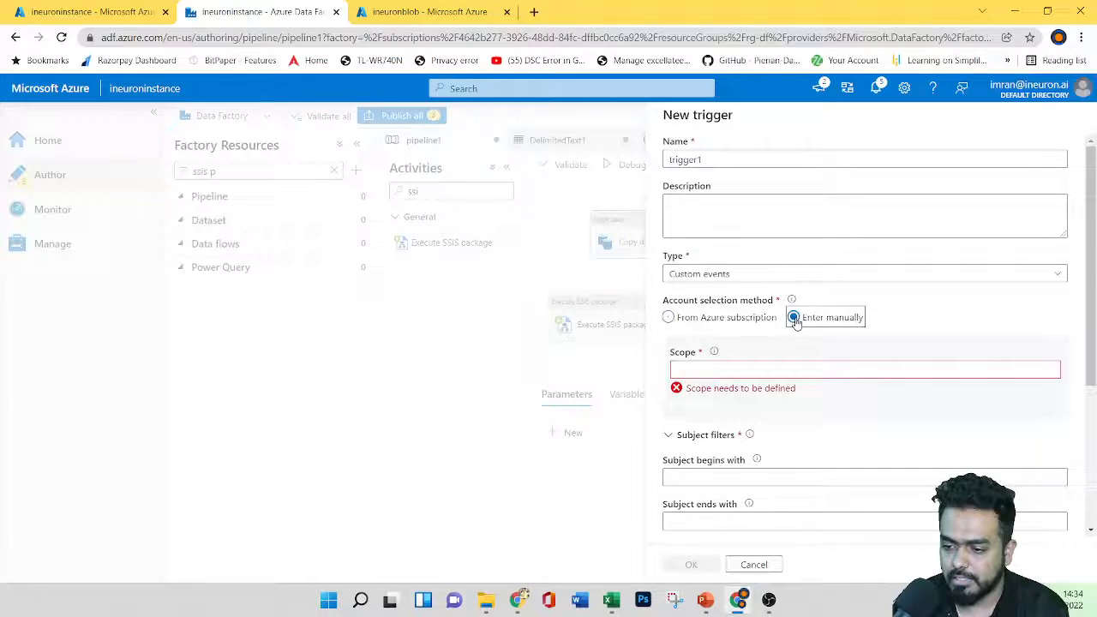
left_click(729, 366)
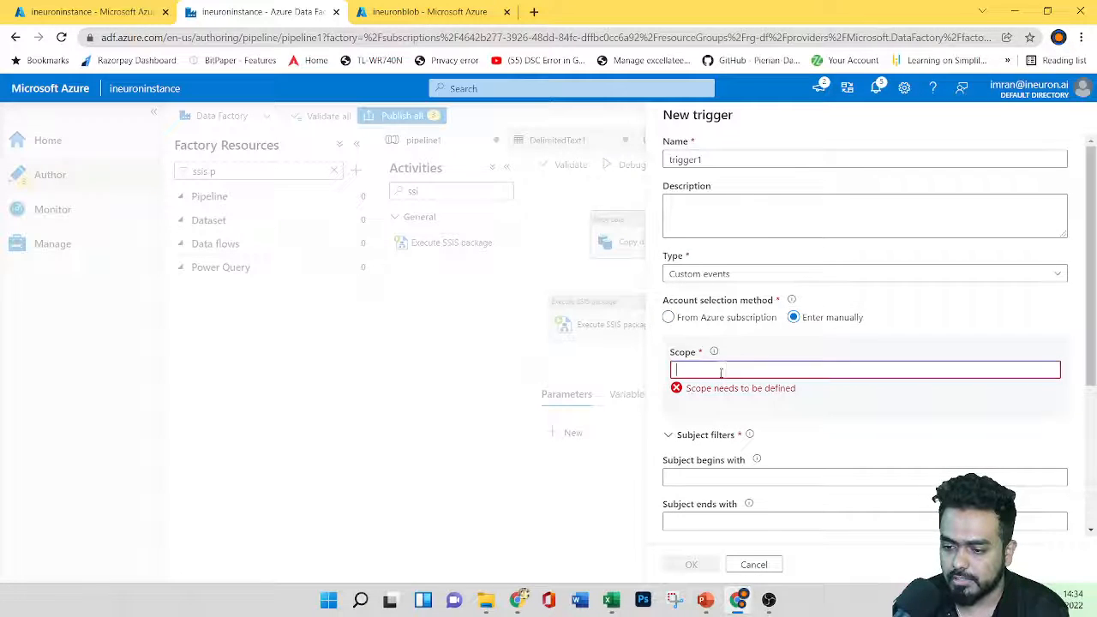
left_click(668, 317)
- Examine the subject, event type and advanced filter settings of the custom event trigger and add a blank event type row
scroll(776, 428, "down", 3)
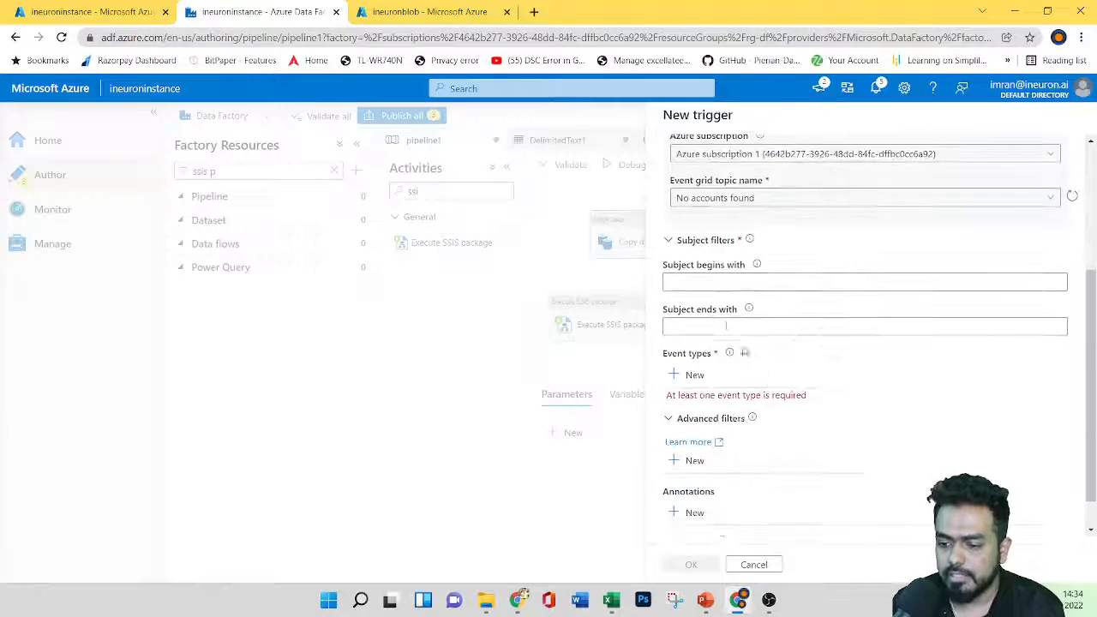
left_click(711, 282)
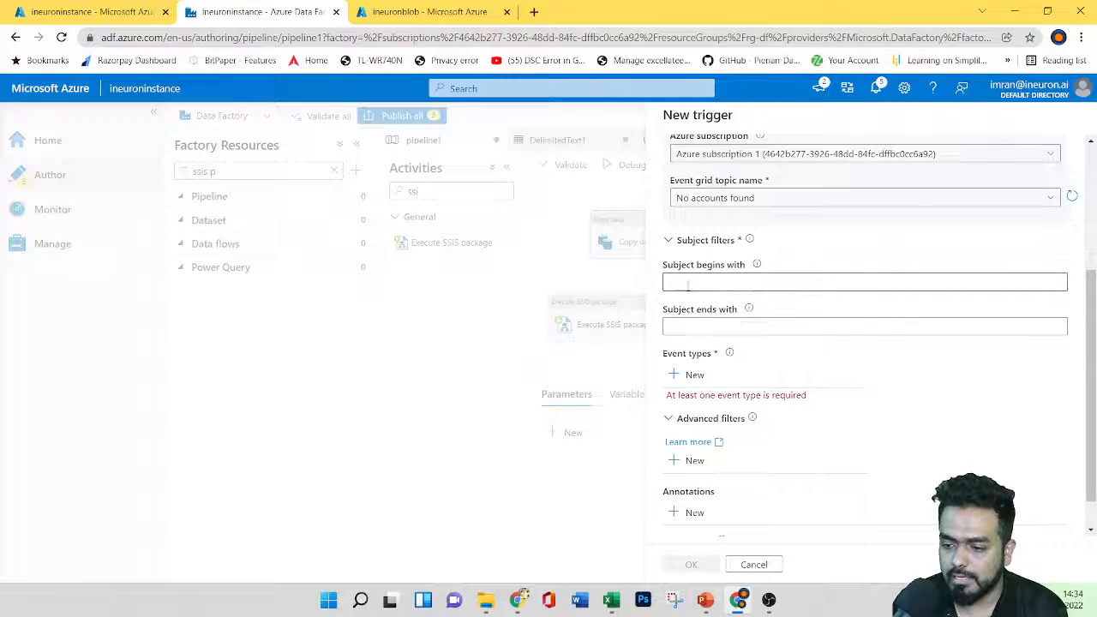
scroll(881, 354, "down", 1)
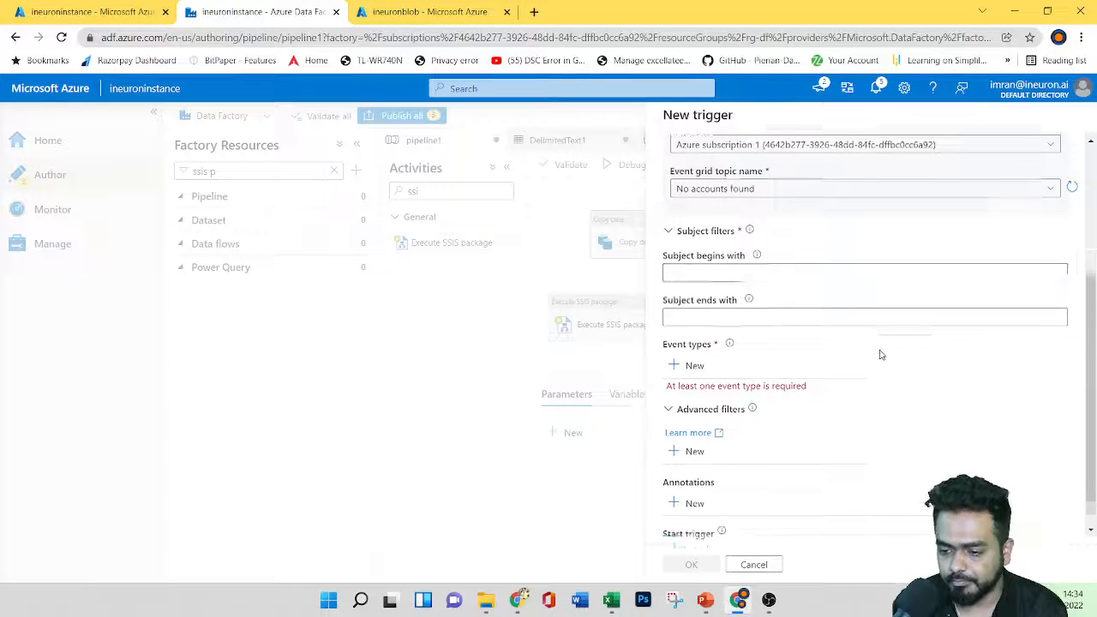
scroll(879, 355, "down", 1)
scroll(879, 355, "up", 4)
scroll(879, 354, "down", 4)
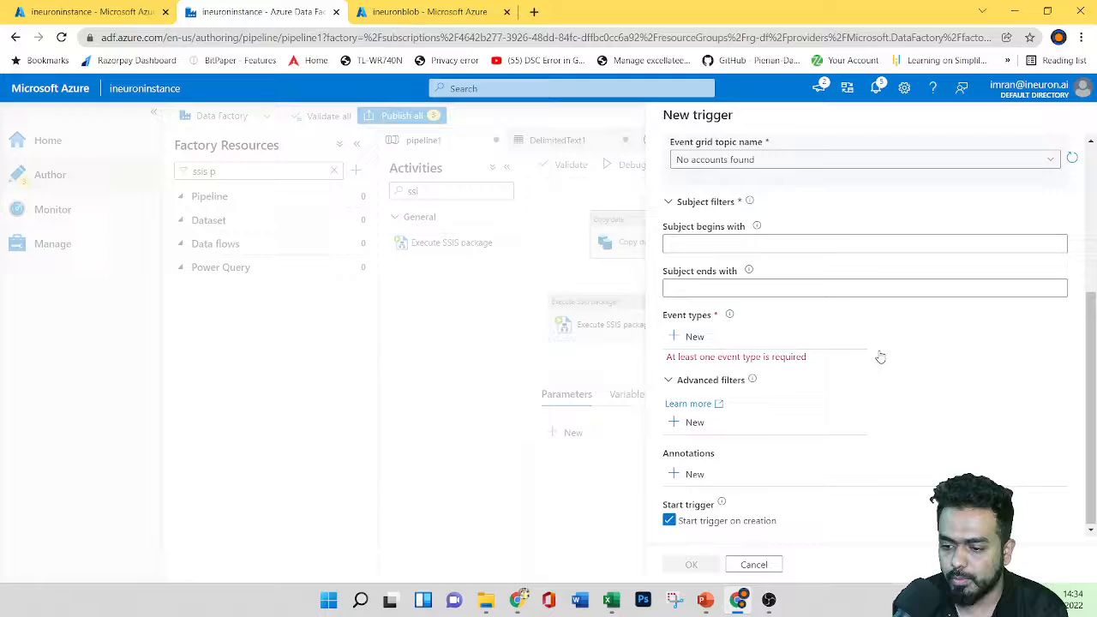
left_click(696, 335)
scroll(735, 439, "down", 1)
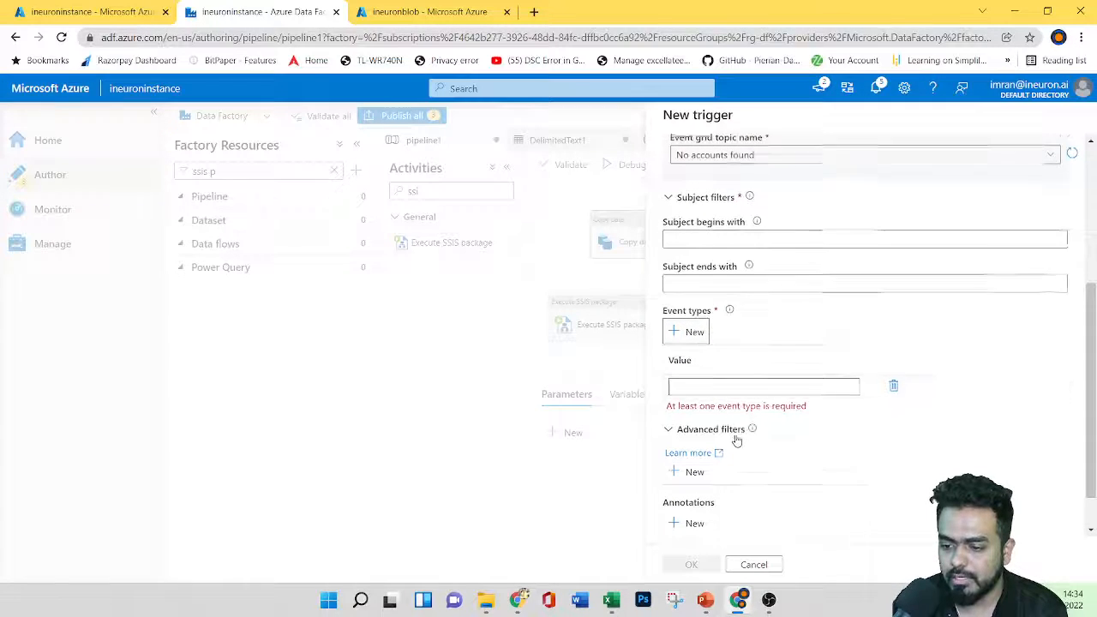
scroll(735, 439, "down", 1)
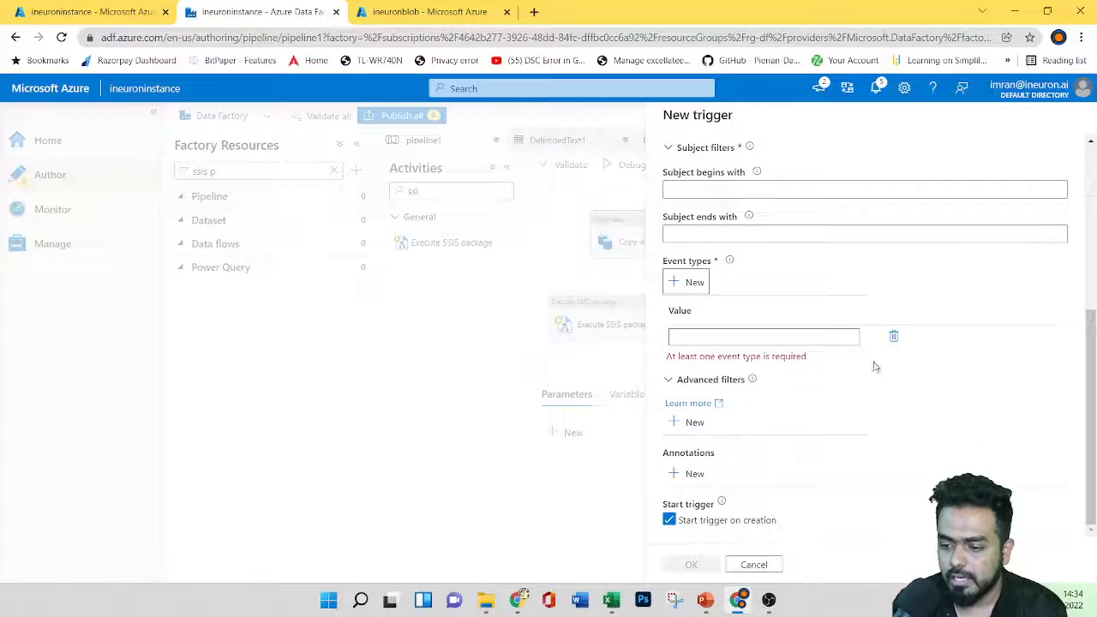
- Collapse the advanced filters, read the help for Subject begins with, and collapse the subject filters
left_click(668, 382)
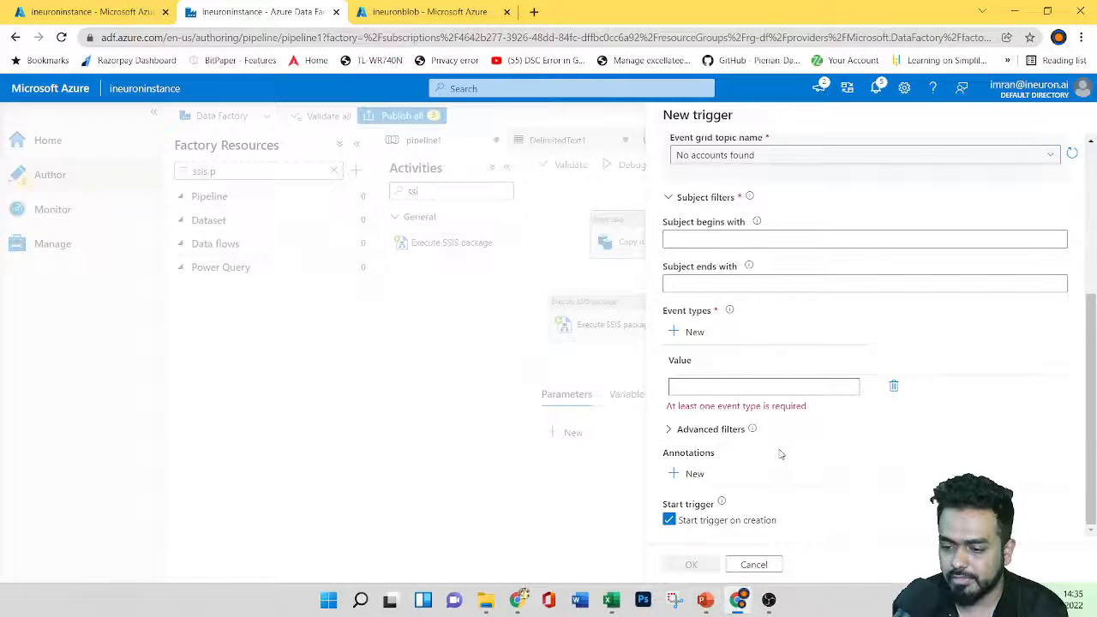
scroll(780, 454, "up", 3)
scroll(798, 433, "down", 1)
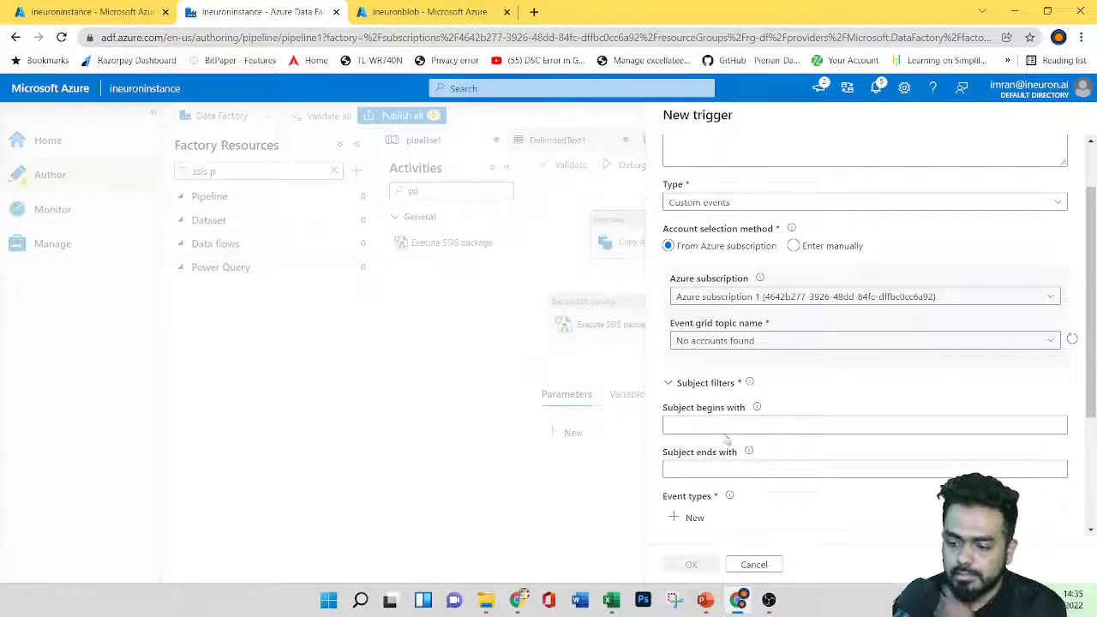
mouse_move(756, 407)
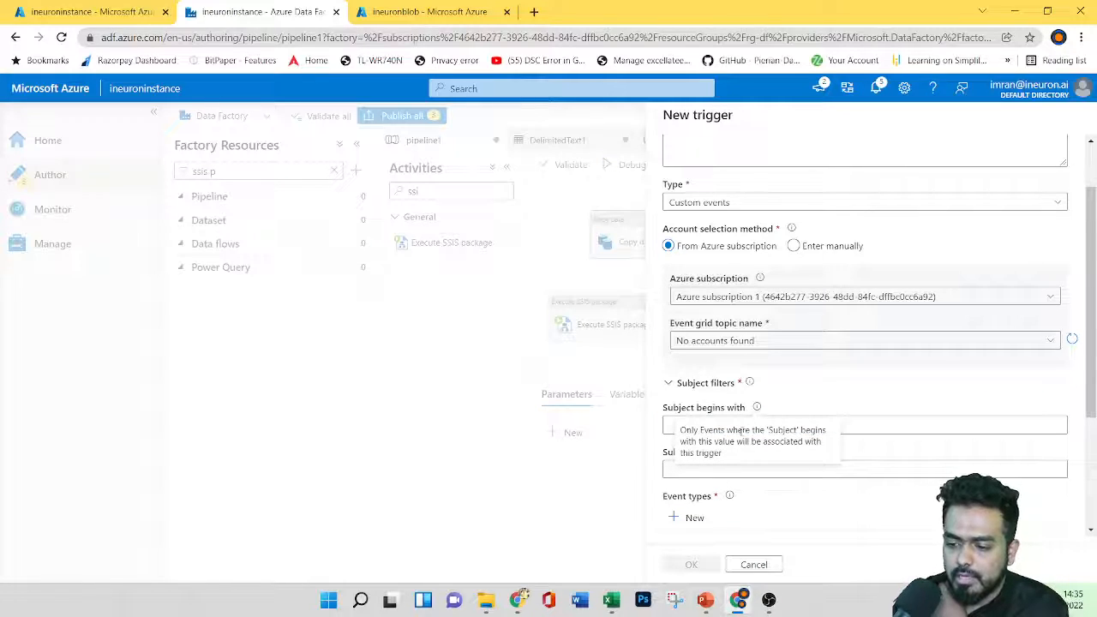
left_click(837, 387)
scroll(818, 370, "up", 1)
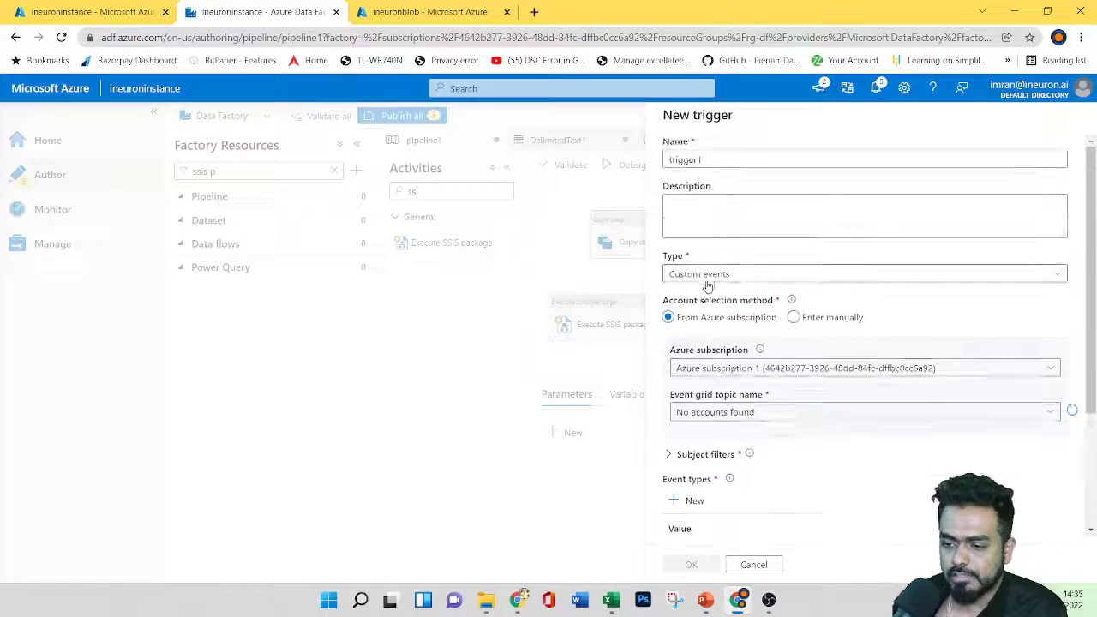
- Switch the trigger type to Schedule and set its start date to 01/27/2022 at 09:03:29
left_click(707, 274)
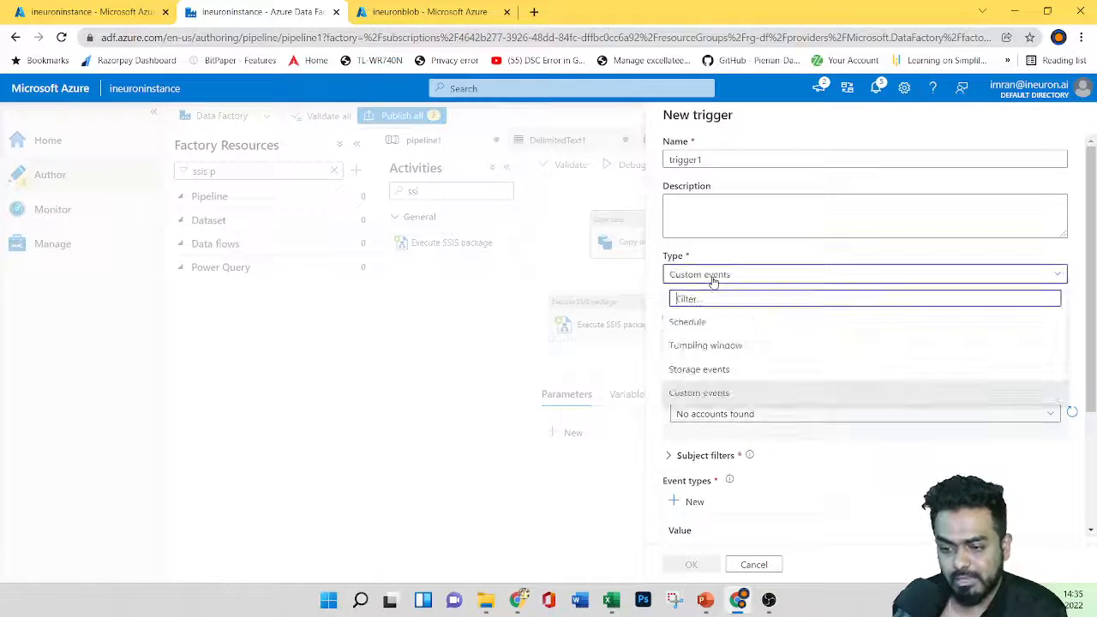
left_click(743, 329)
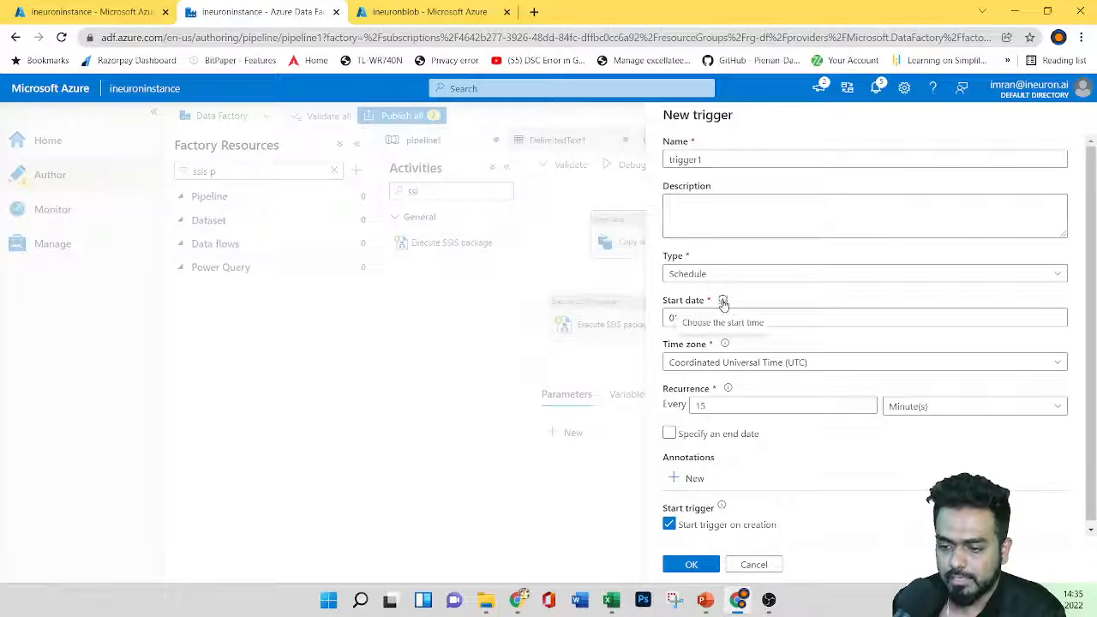
left_click(786, 318)
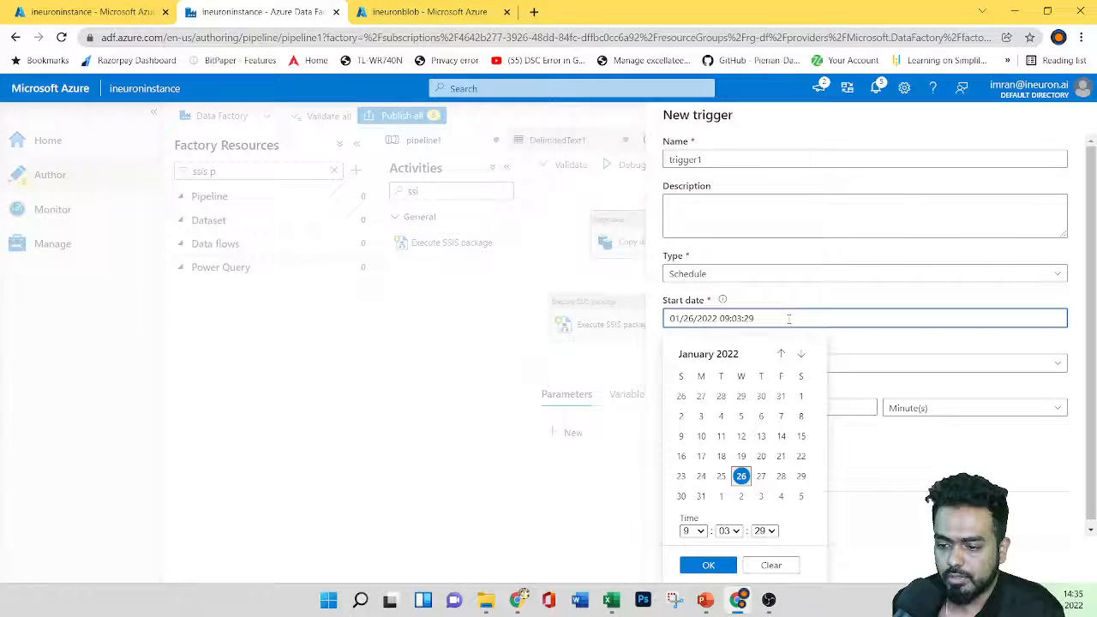
left_click(761, 476)
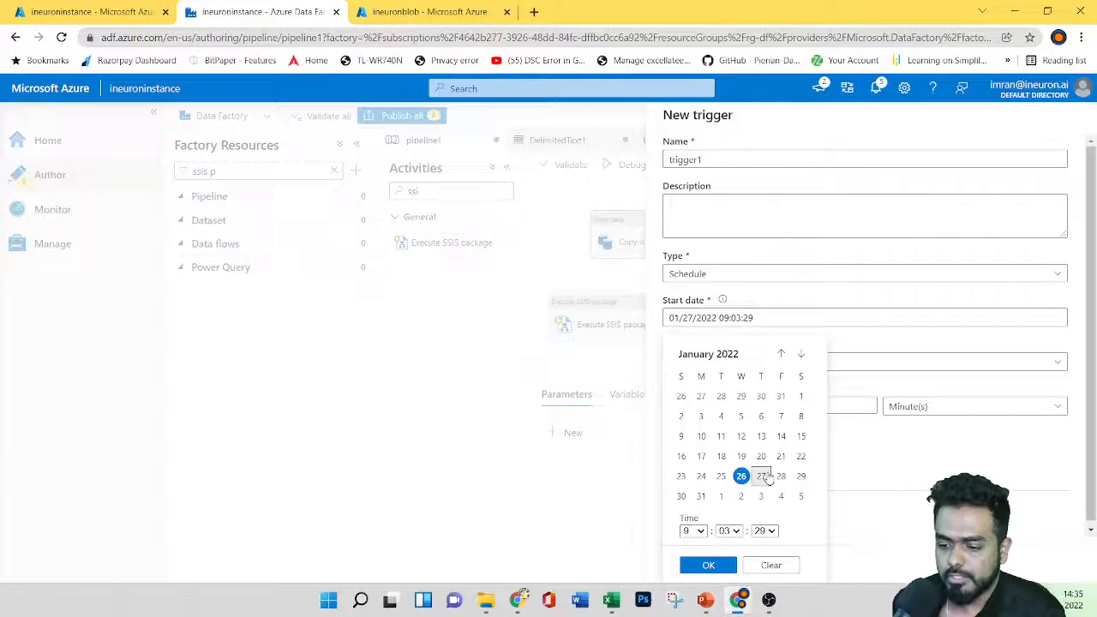
left_click(709, 564)
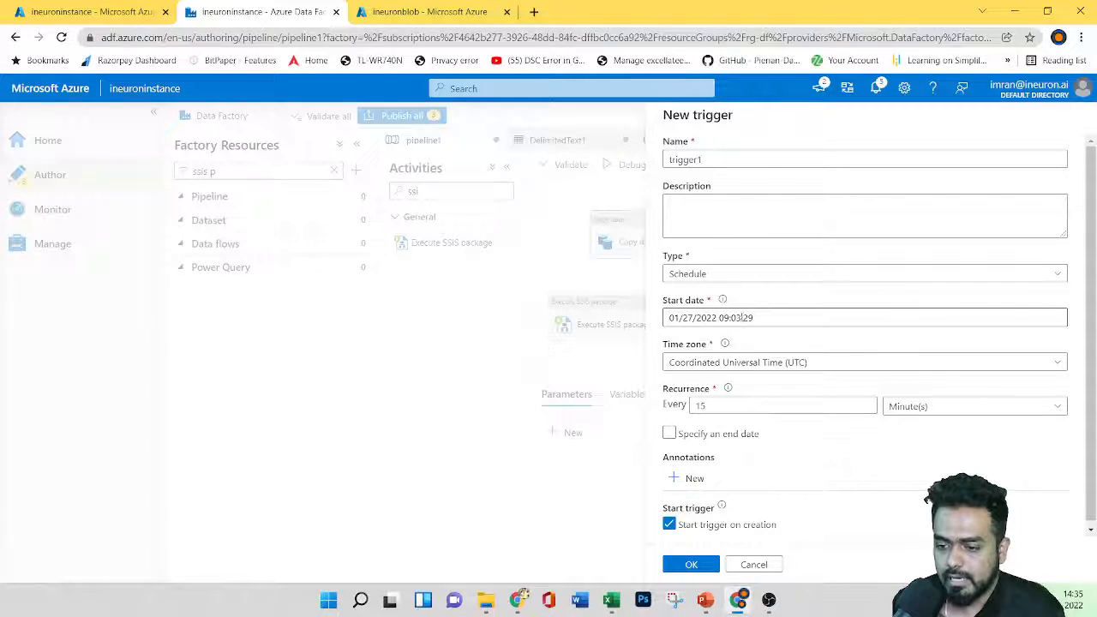
- Set the trigger's time zone to International Date Line West (UTC-12) and look through the other time zone choices
left_click(778, 365)
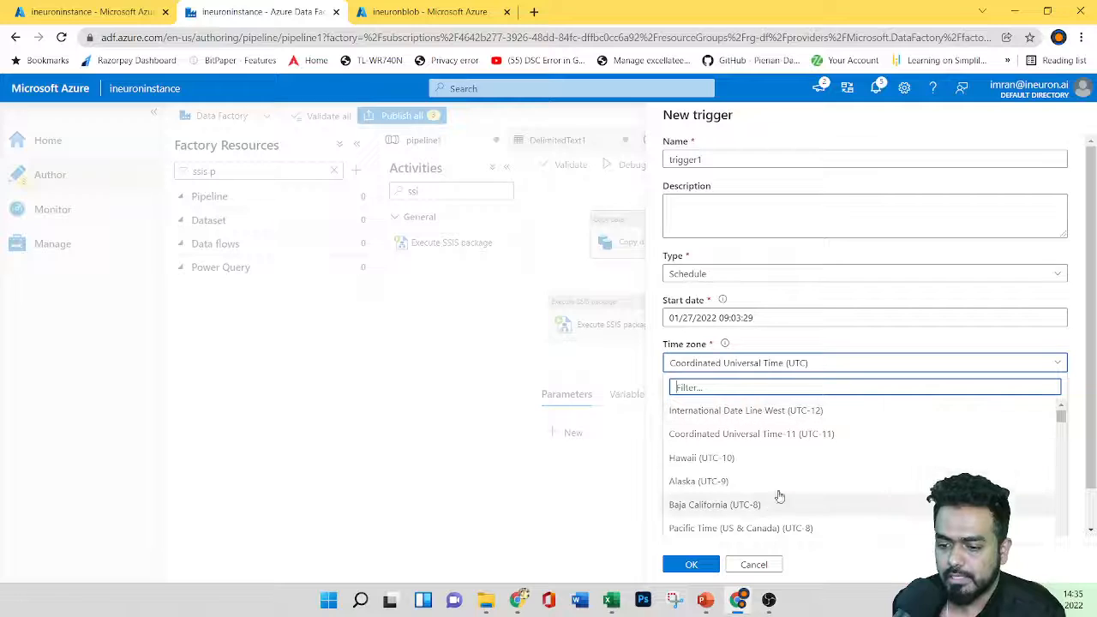
scroll(779, 451, "down", 1)
scroll(745, 435, "up", 1)
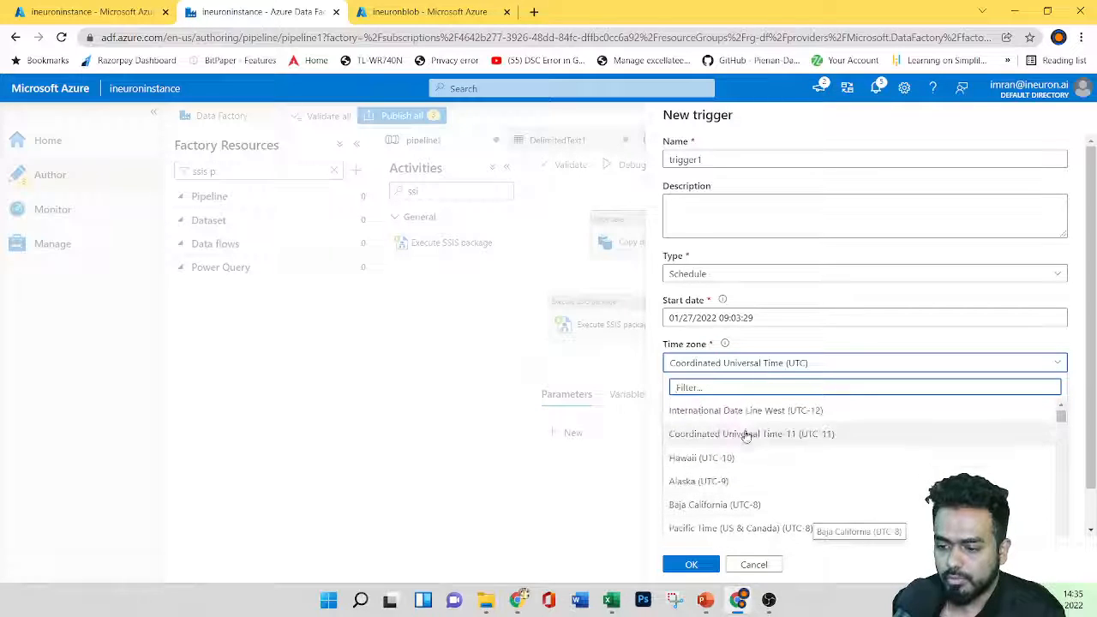
left_click(735, 413)
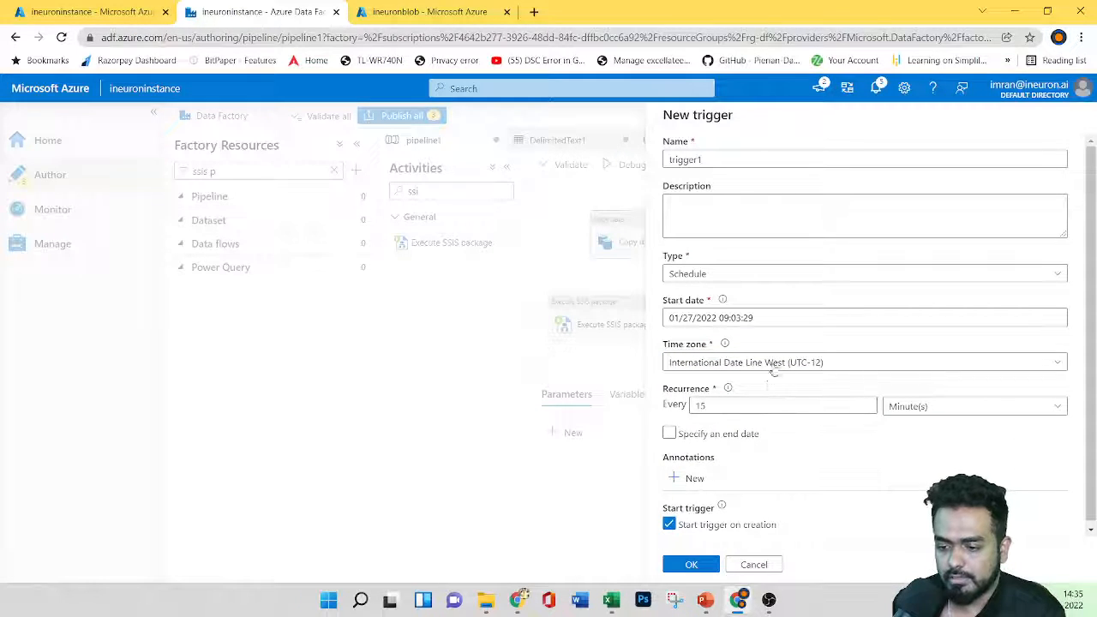
left_click(729, 365)
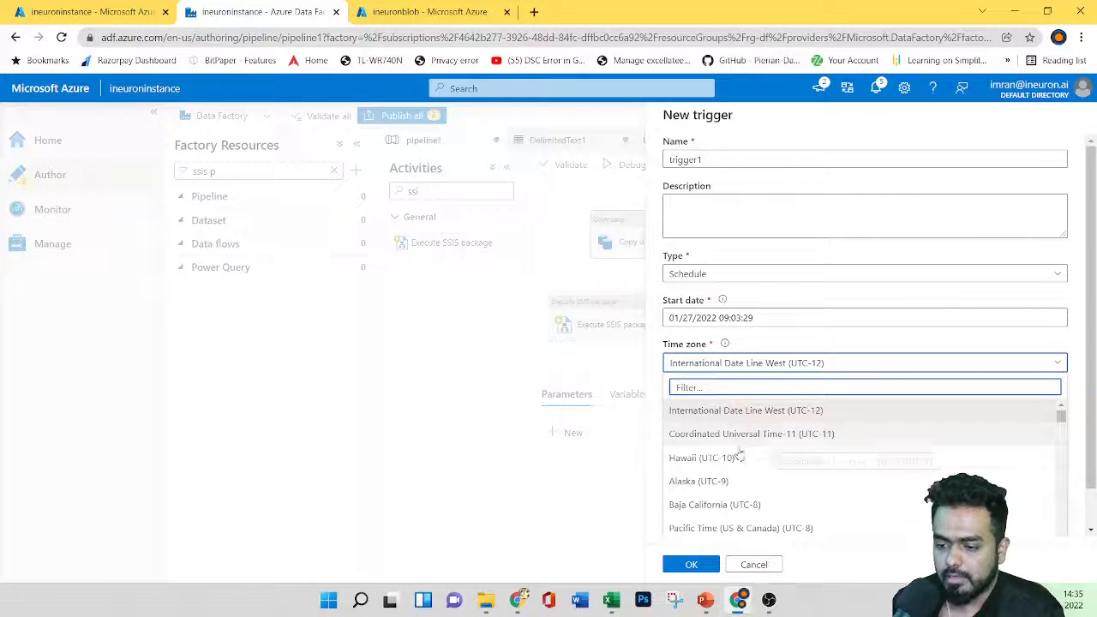
scroll(771, 467, "down", 2)
scroll(780, 462, "up", 2)
left_click(790, 343)
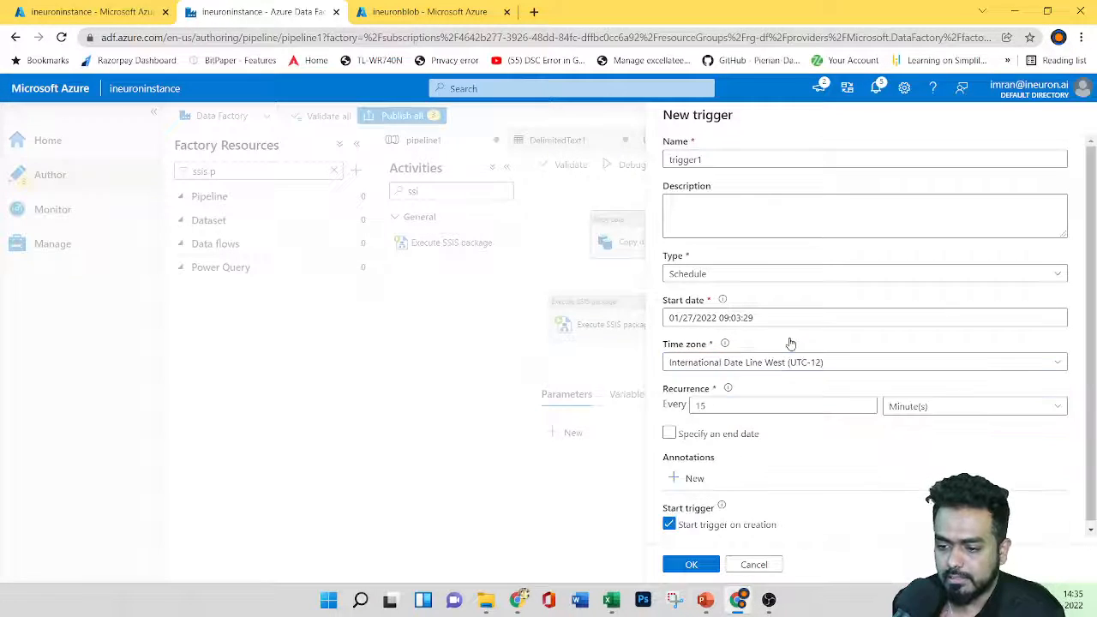
- Inspect the recurrence interval and the end date option with its calendar, leaving the end date unspecified
mouse_move(727, 390)
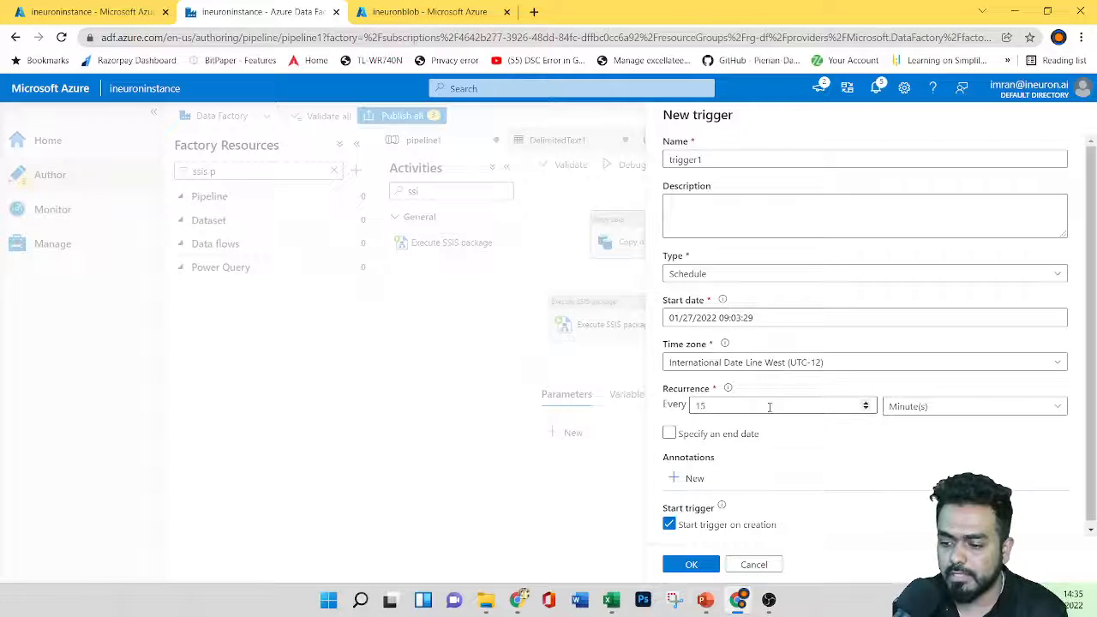
left_click(769, 407)
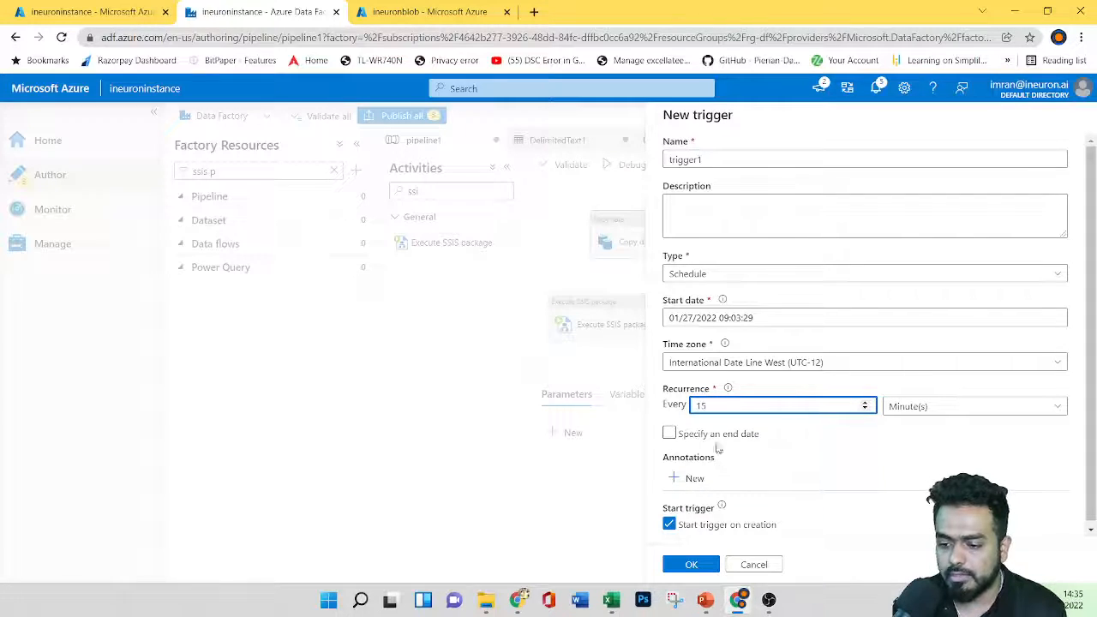
left_click(671, 435)
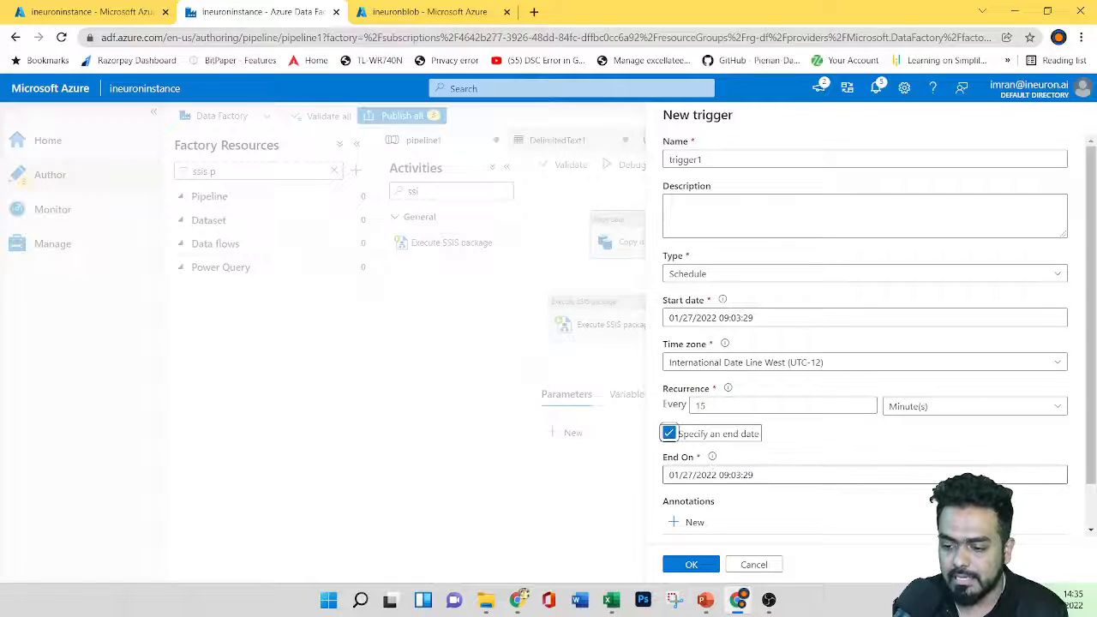
left_click(752, 478)
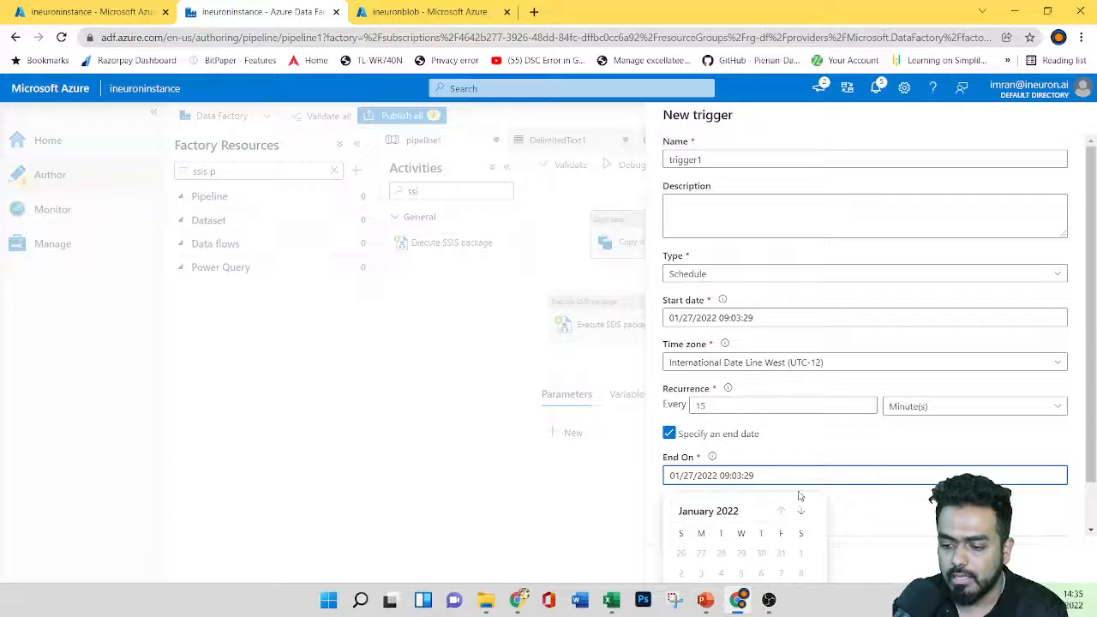
left_click(669, 434)
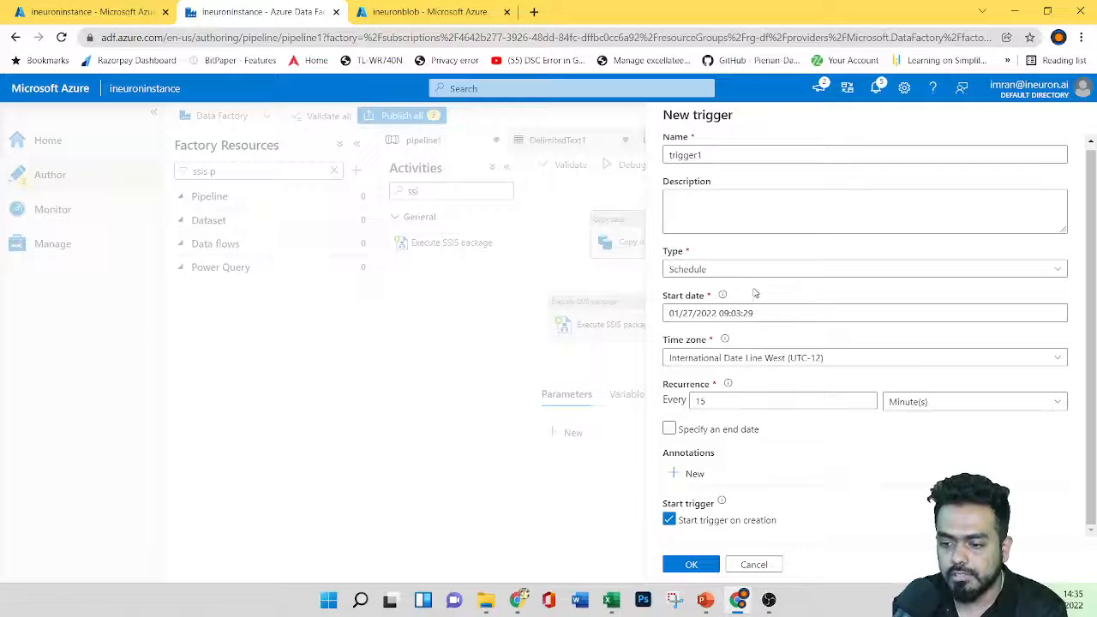
- Change the trigger type from Schedule to Tumbling window
left_click(736, 270)
left_click(718, 319)
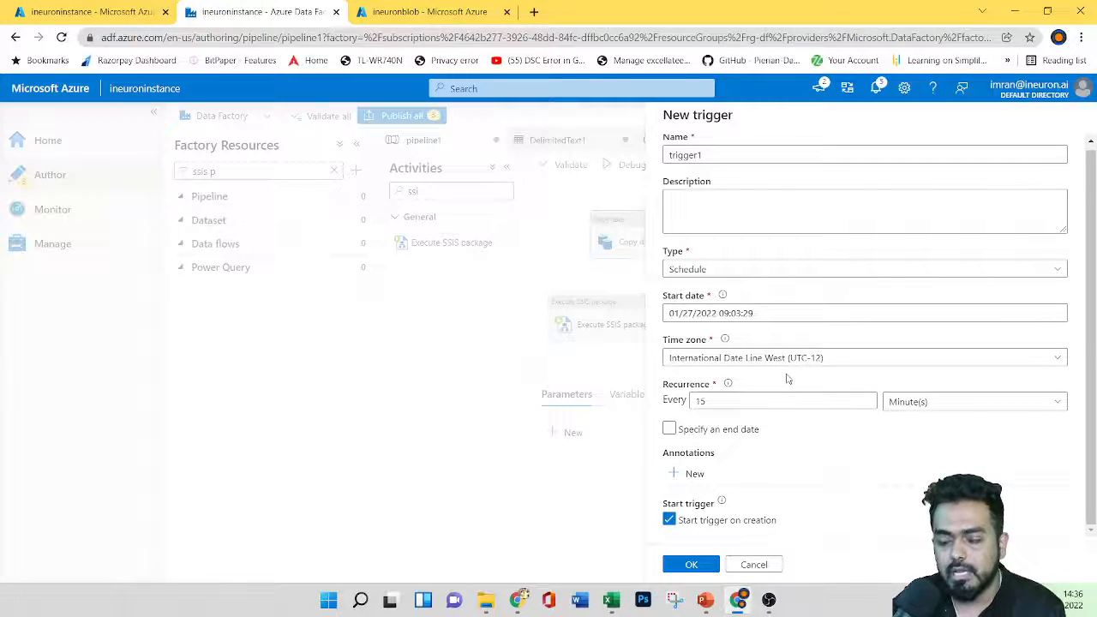
left_click(725, 271)
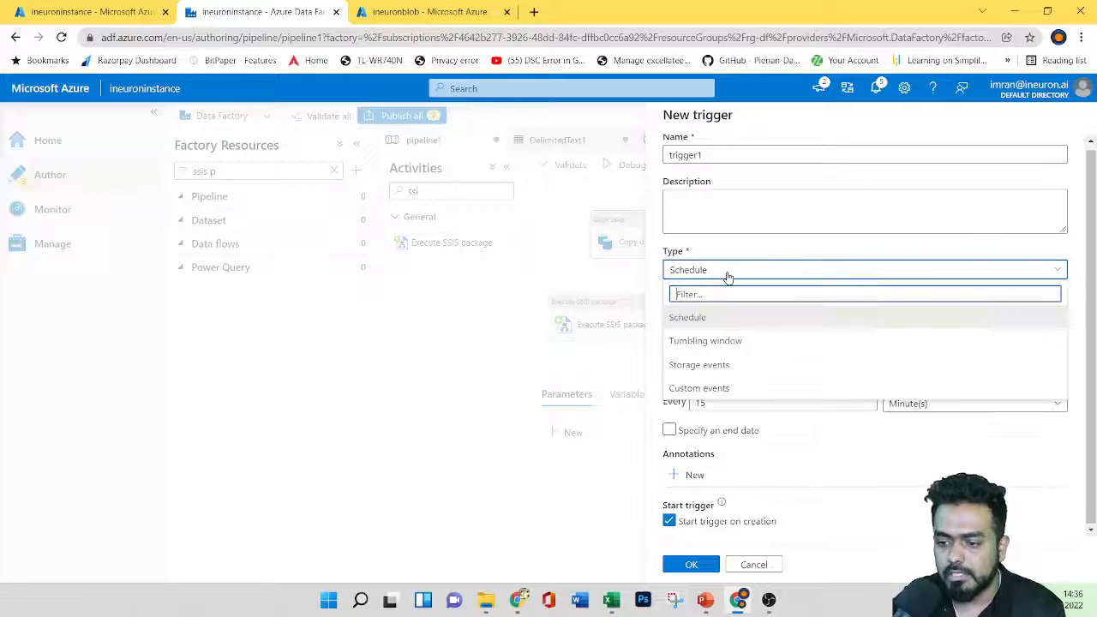
left_click(725, 345)
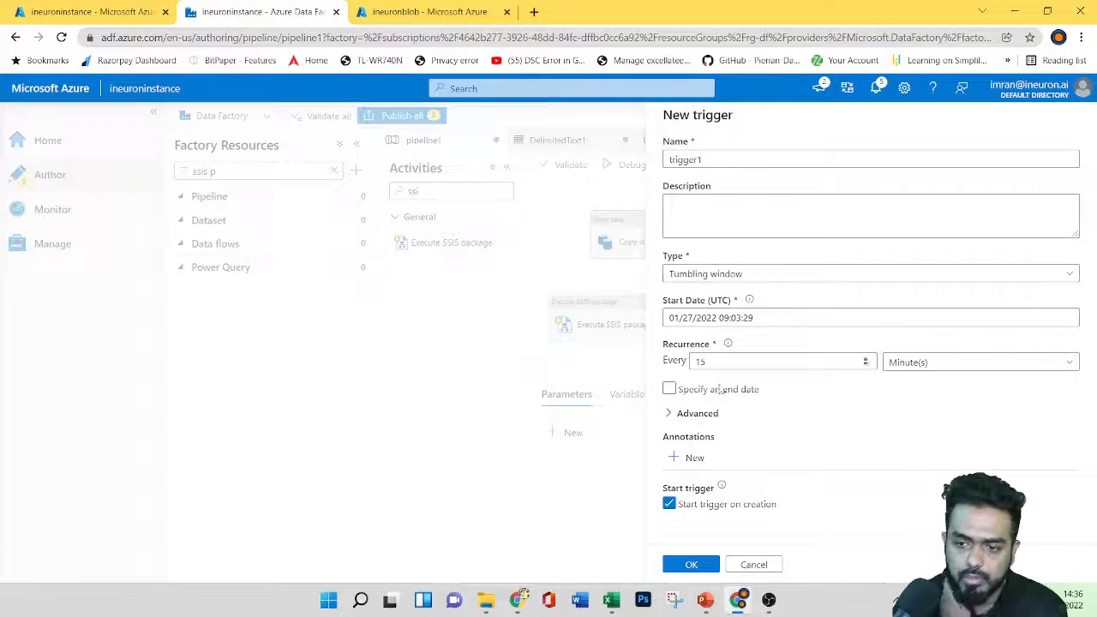
- Switch to the Microsoft Docs article on tumbling window trigger dependencies in Chrome and review its introduction, properties and usage scenarios
left_click(518, 600)
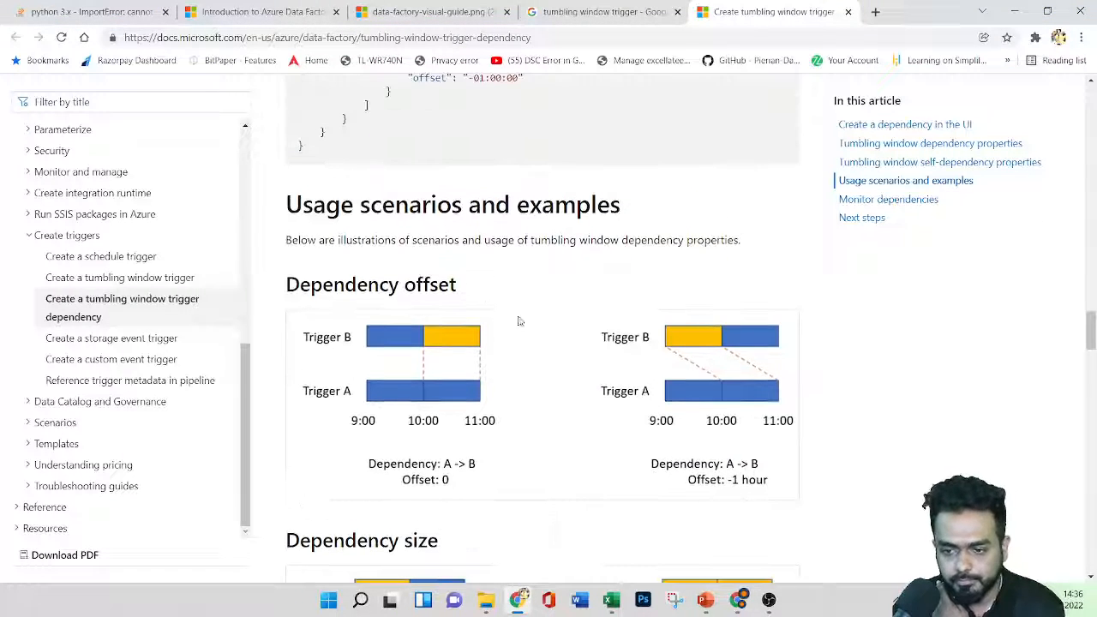
scroll(518, 321, "up", 10)
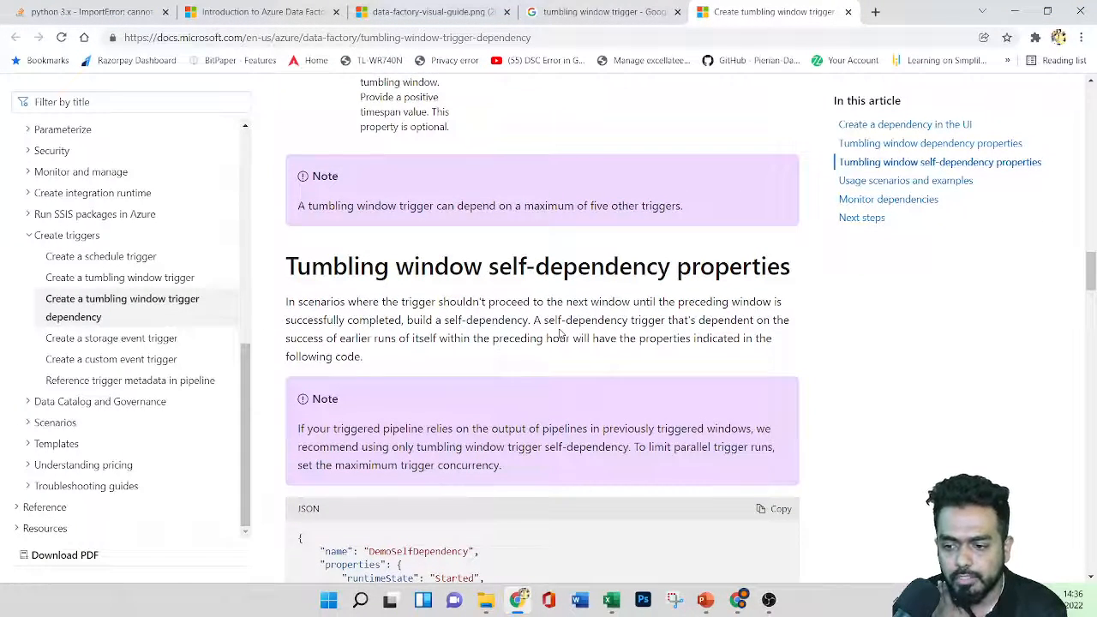
scroll(559, 334, "down", 1)
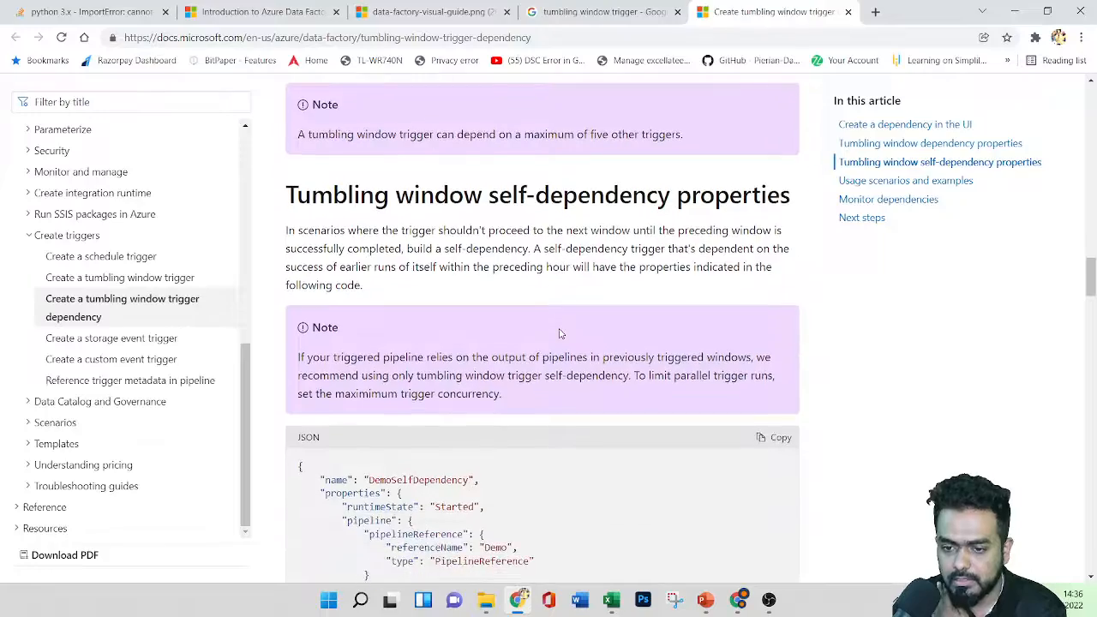
scroll(559, 334, "up", 15)
scroll(558, 334, "up", 6)
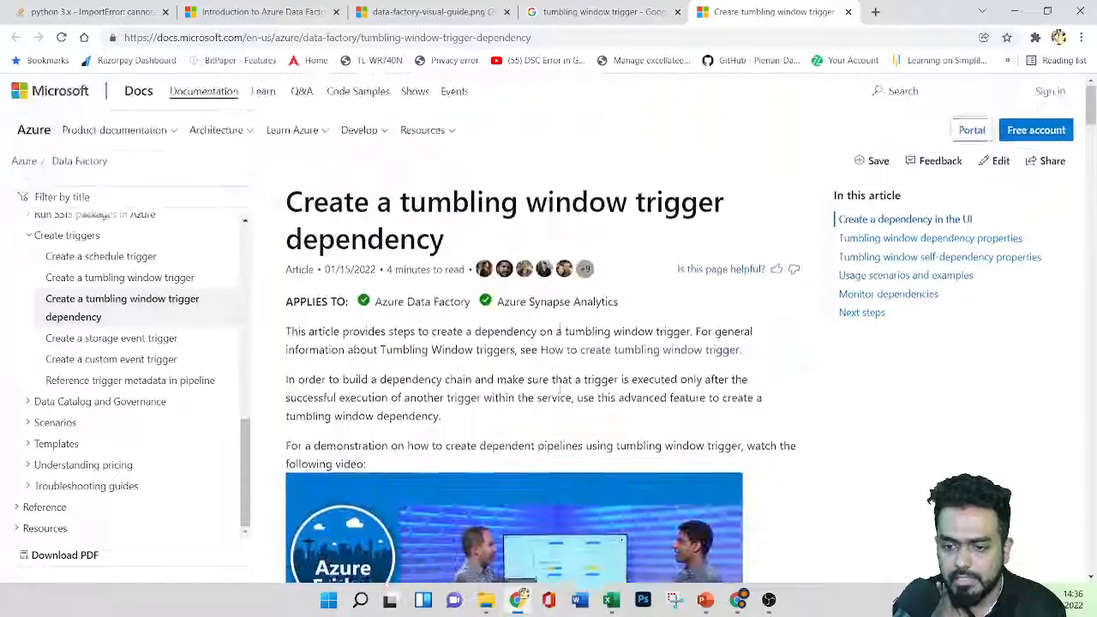
scroll(559, 334, "down", 1)
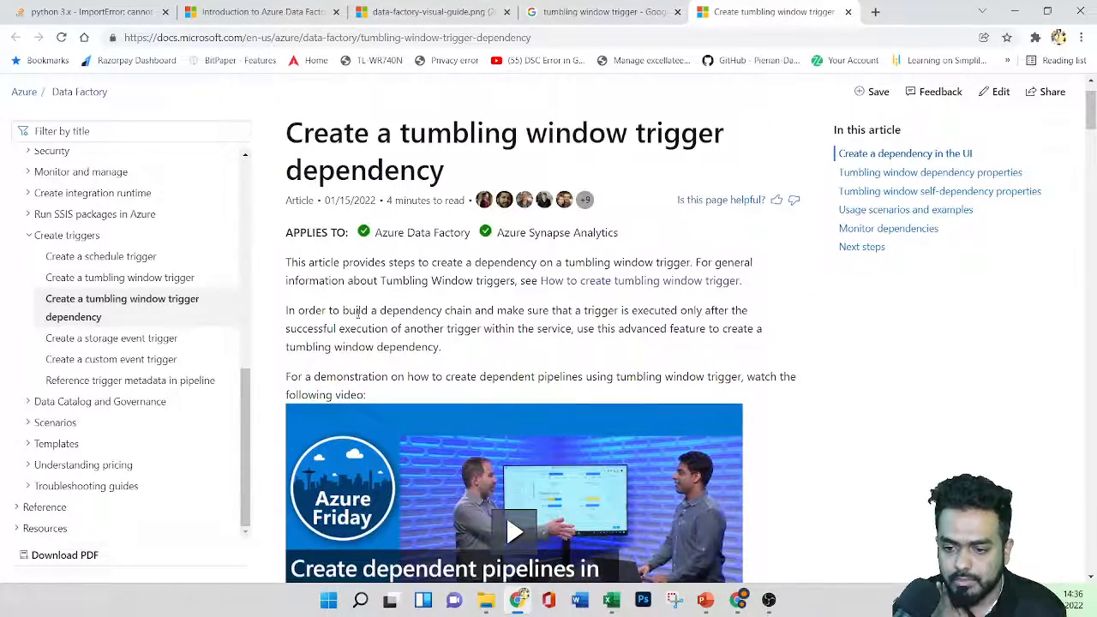
scroll(506, 334, "down", 15)
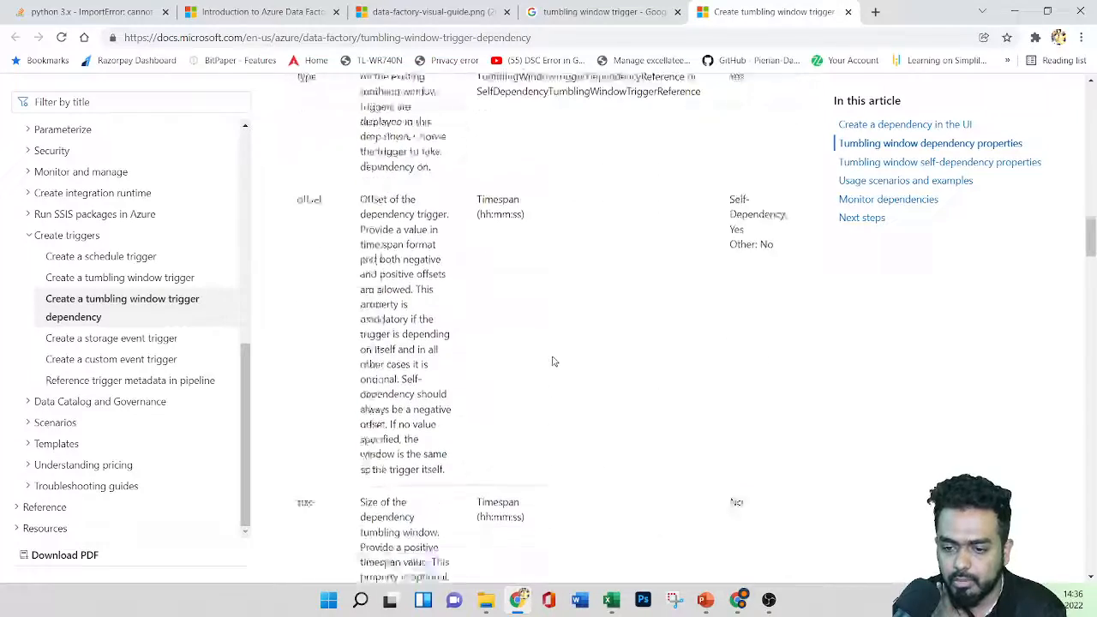
scroll(553, 362, "down", 8)
scroll(552, 356, "up", 3)
scroll(552, 355, "down", 5)
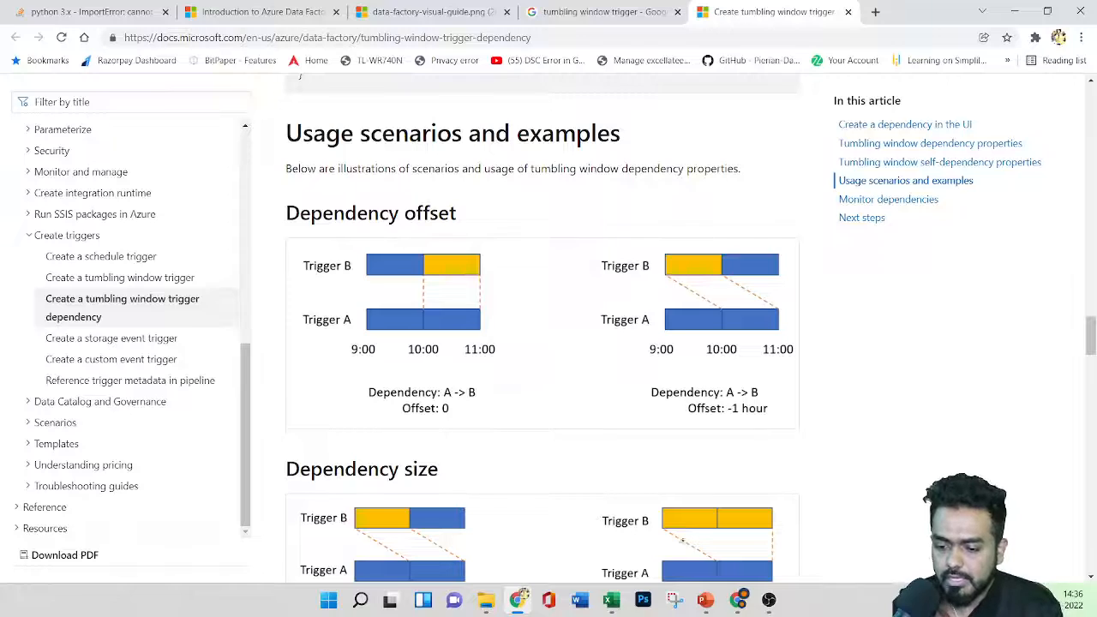
- Return to Azure Data Factory and review the name, description, start date and recurrence fields of the tumbling window trigger
left_click(742, 596)
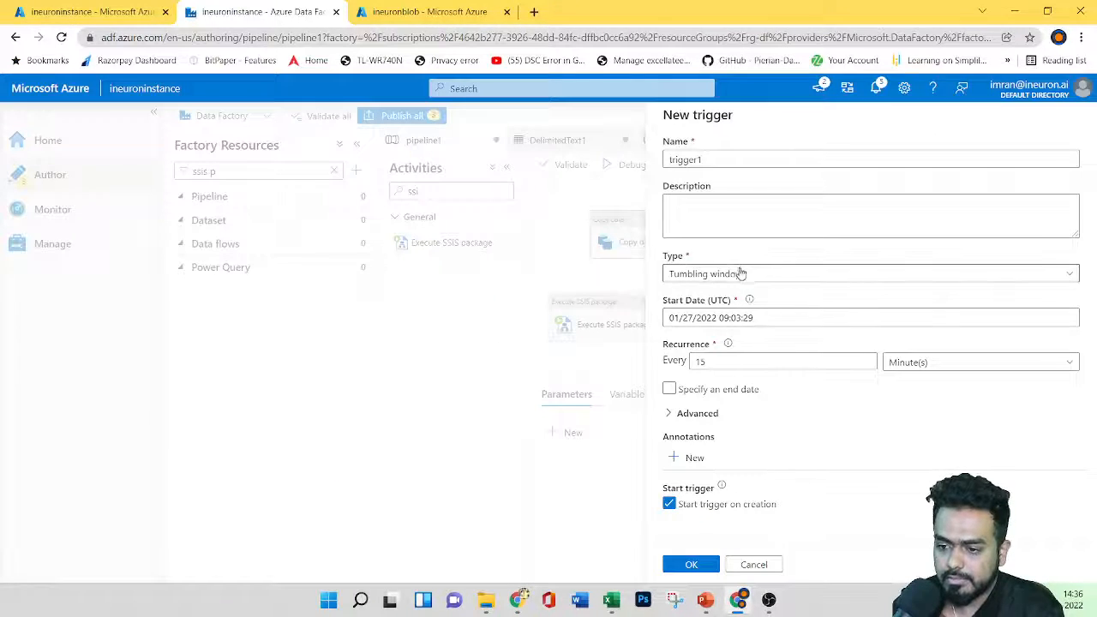
left_click(708, 158)
left_click(728, 206)
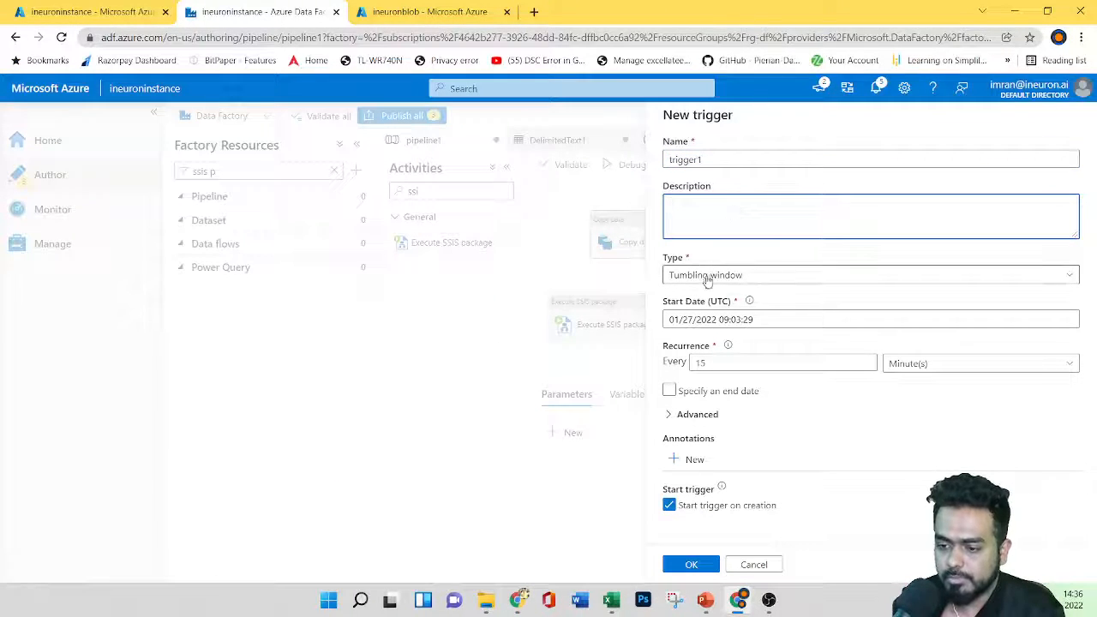
left_click(778, 318)
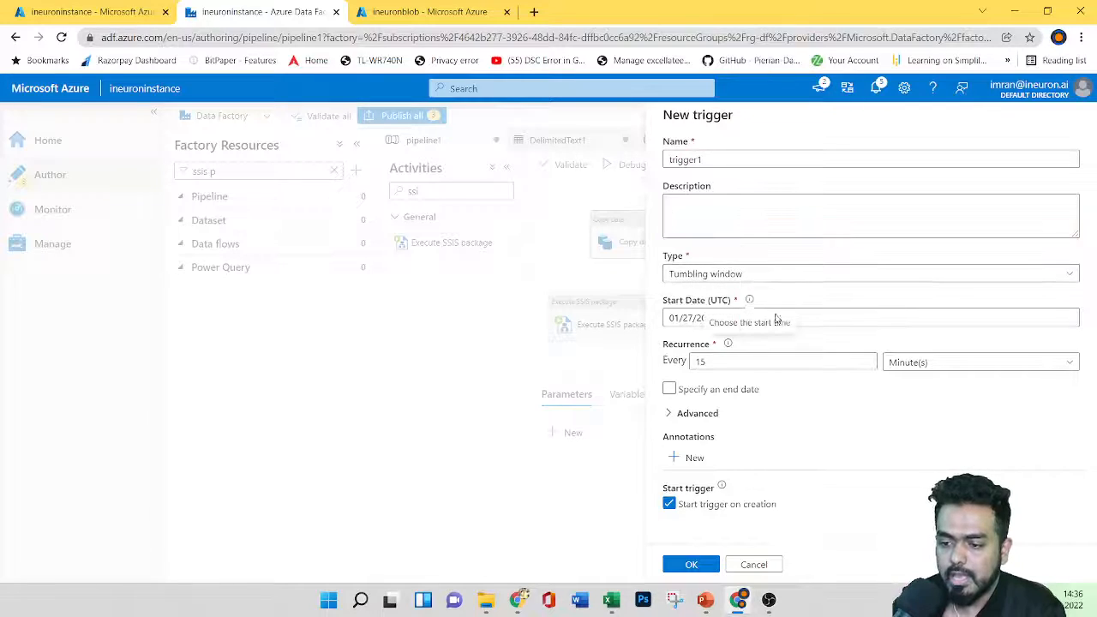
left_click(831, 318)
left_click(857, 348)
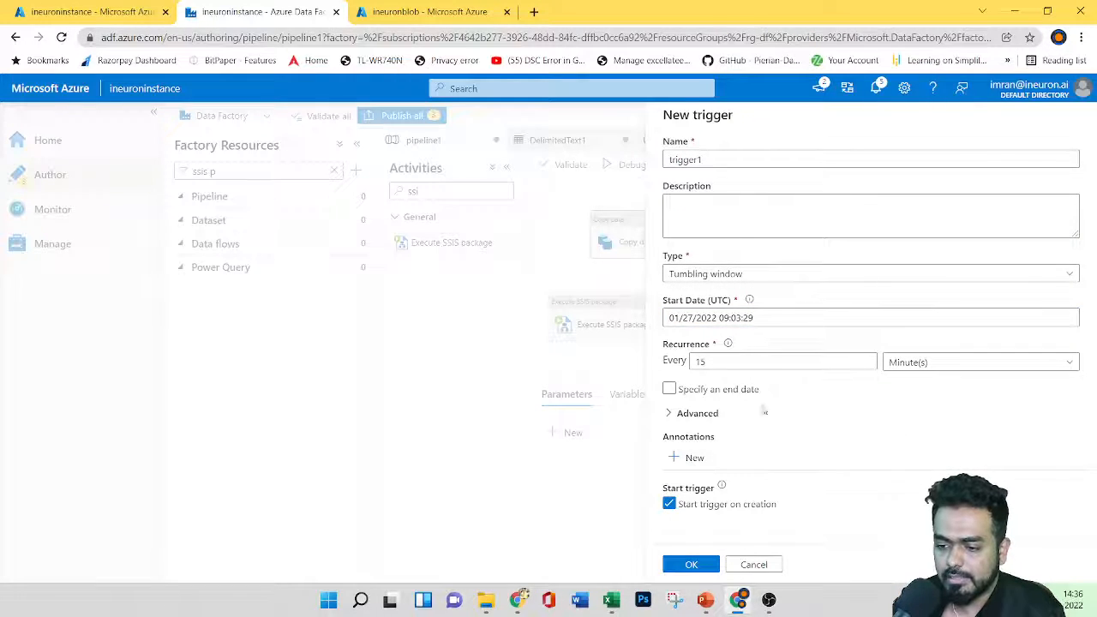
- Expand the advanced settings and examine the delay, max concurrency, retry count and retry interval fields
left_click(670, 414)
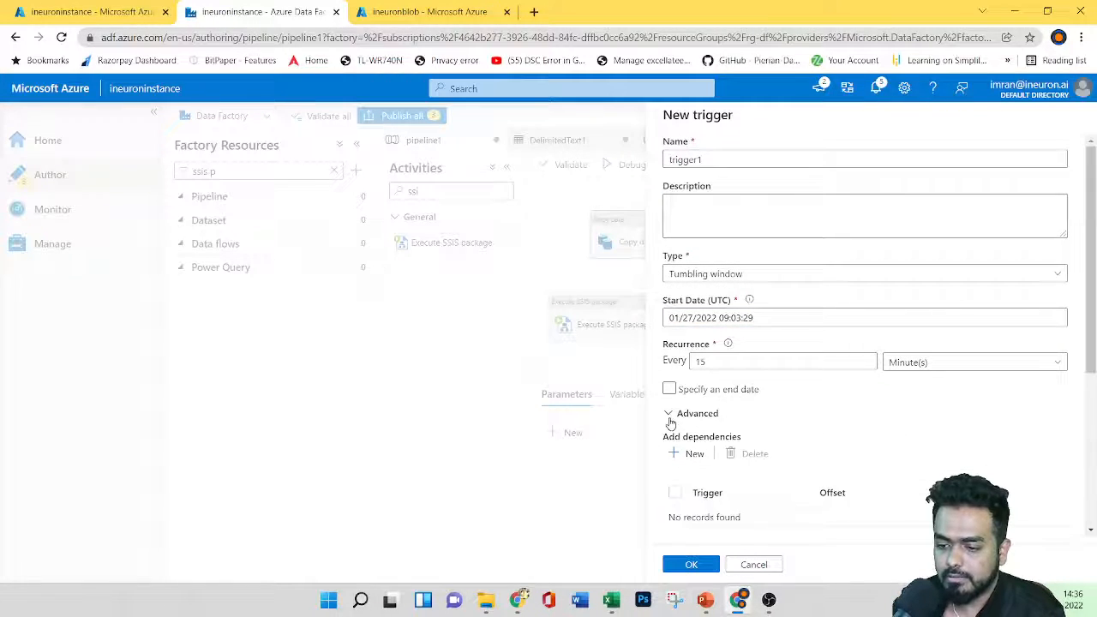
scroll(844, 416, "down", 3)
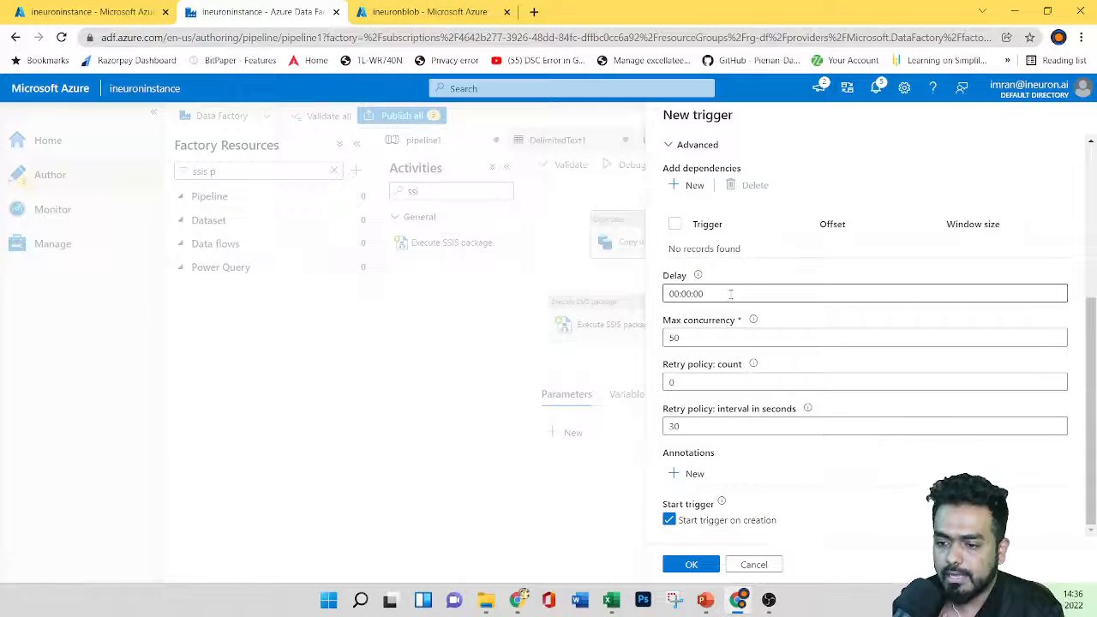
left_click(706, 335)
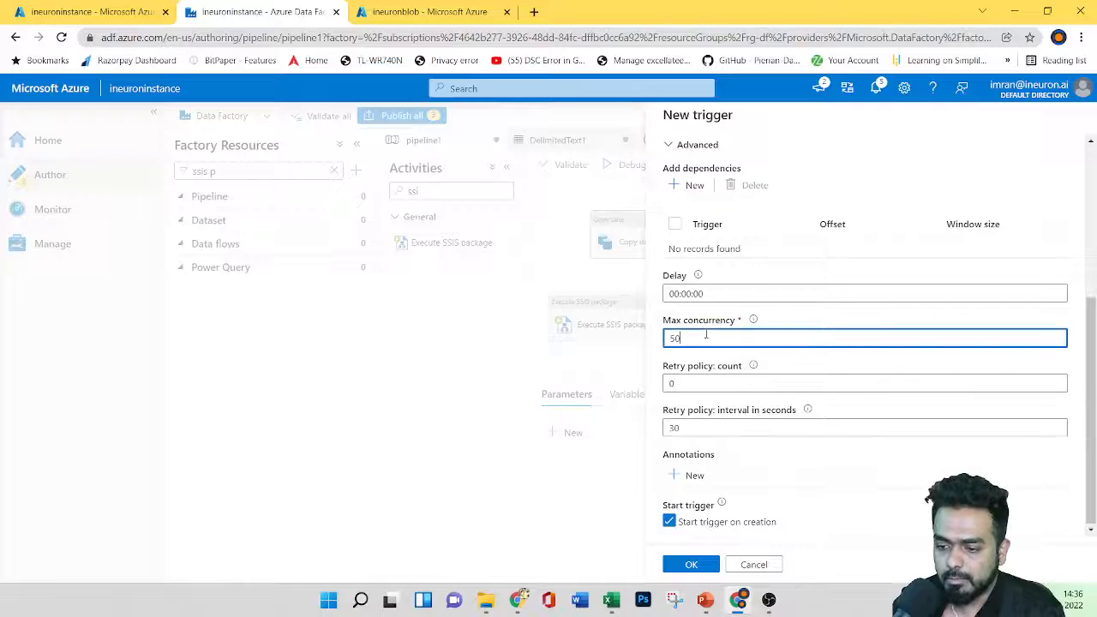
left_click(712, 384)
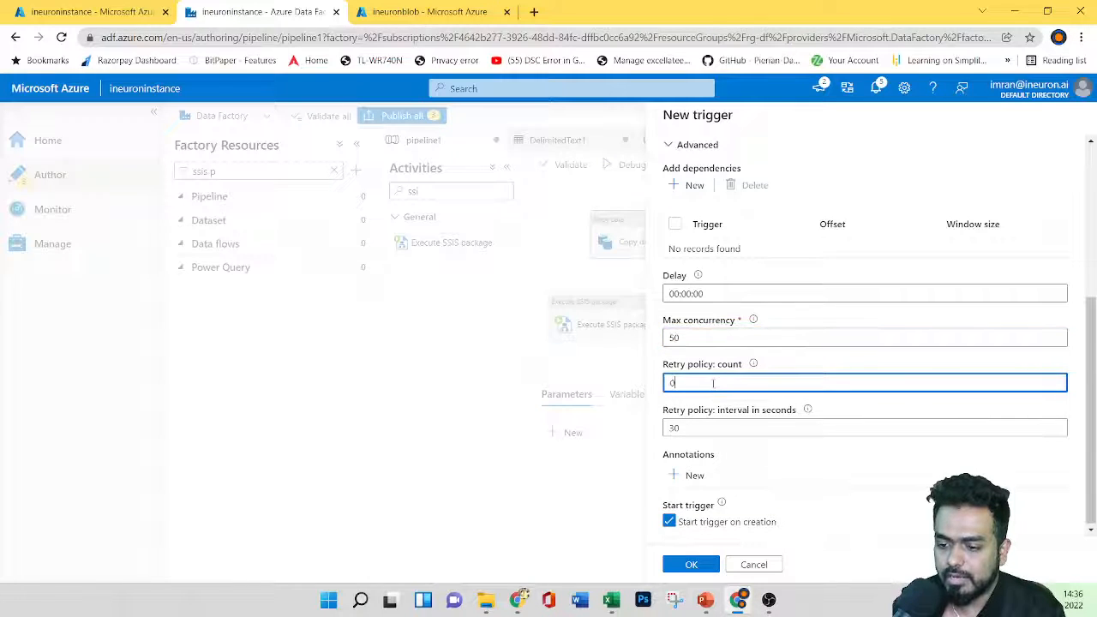
left_click(718, 429)
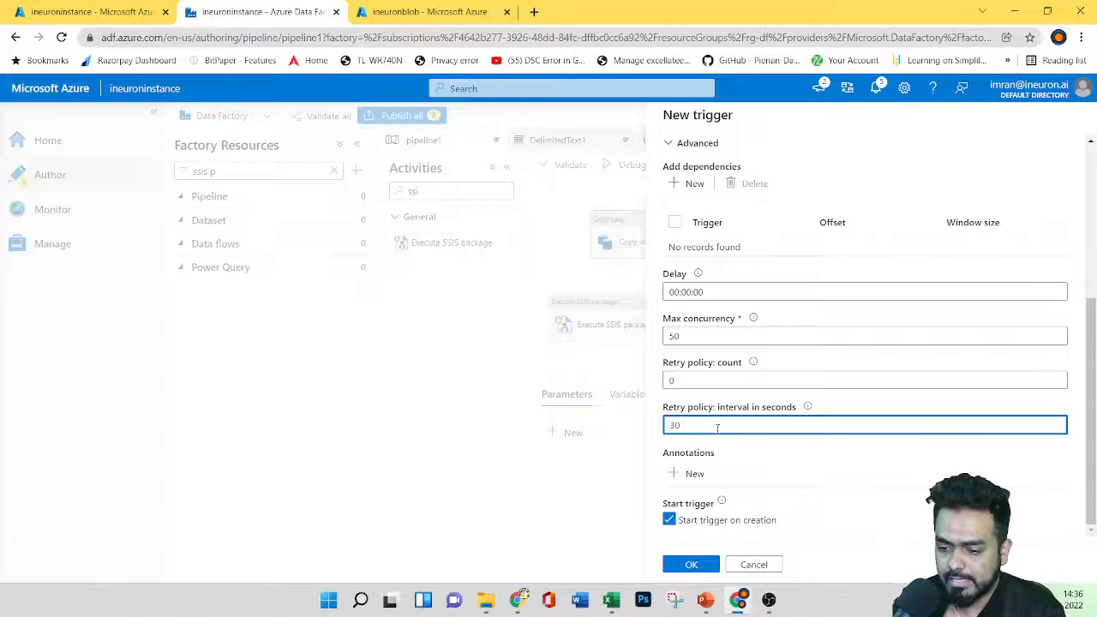
- Add a blank dependency row to the tumbling window trigger and open its list of available triggers
scroll(718, 428, "up", 1)
left_click(688, 255)
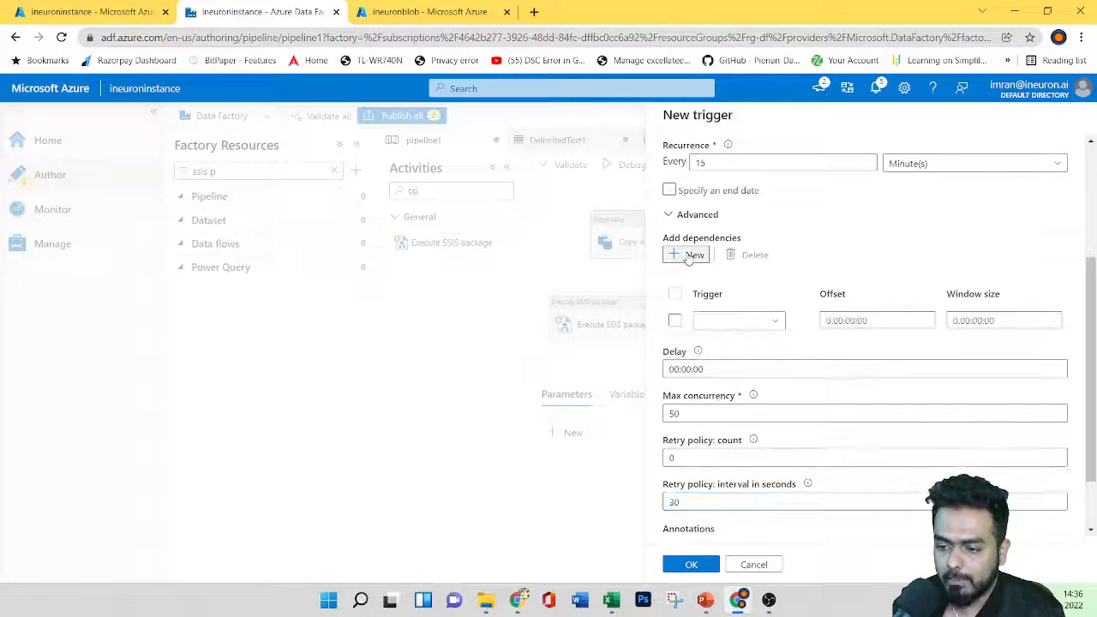
left_click(773, 324)
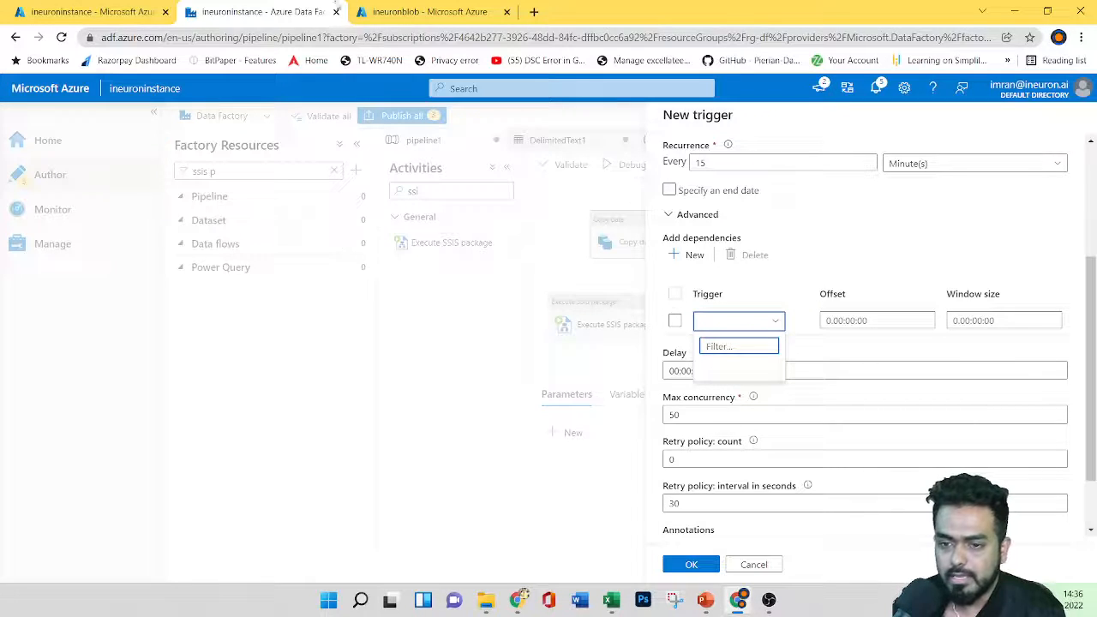
- Switch back to the tumbling window dependency article in Chrome to study the dependency offset examples
left_click(500, 520)
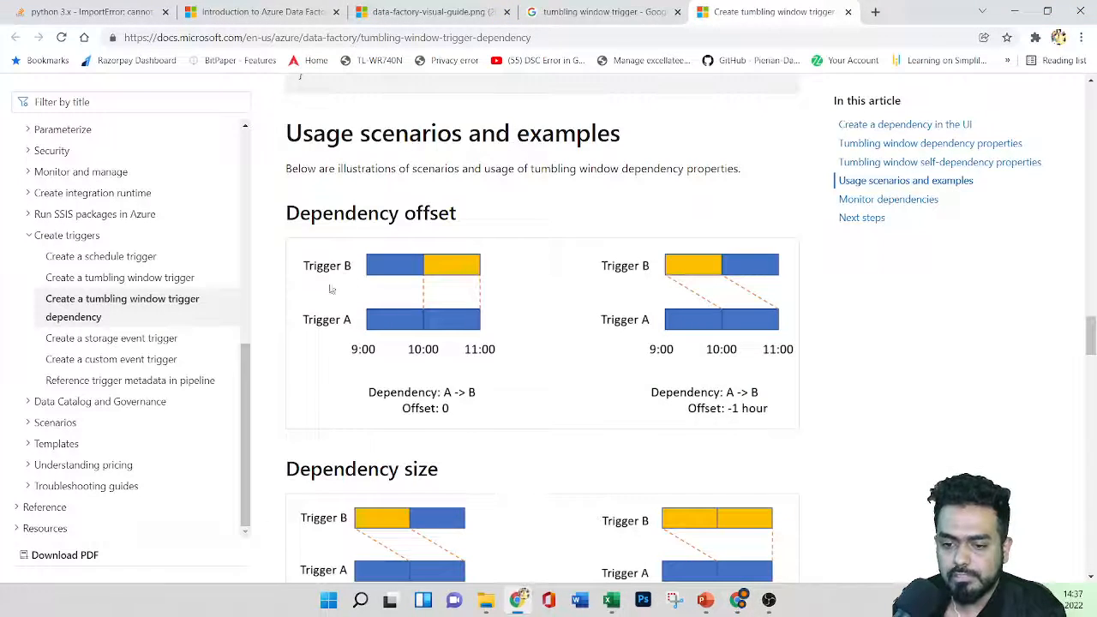